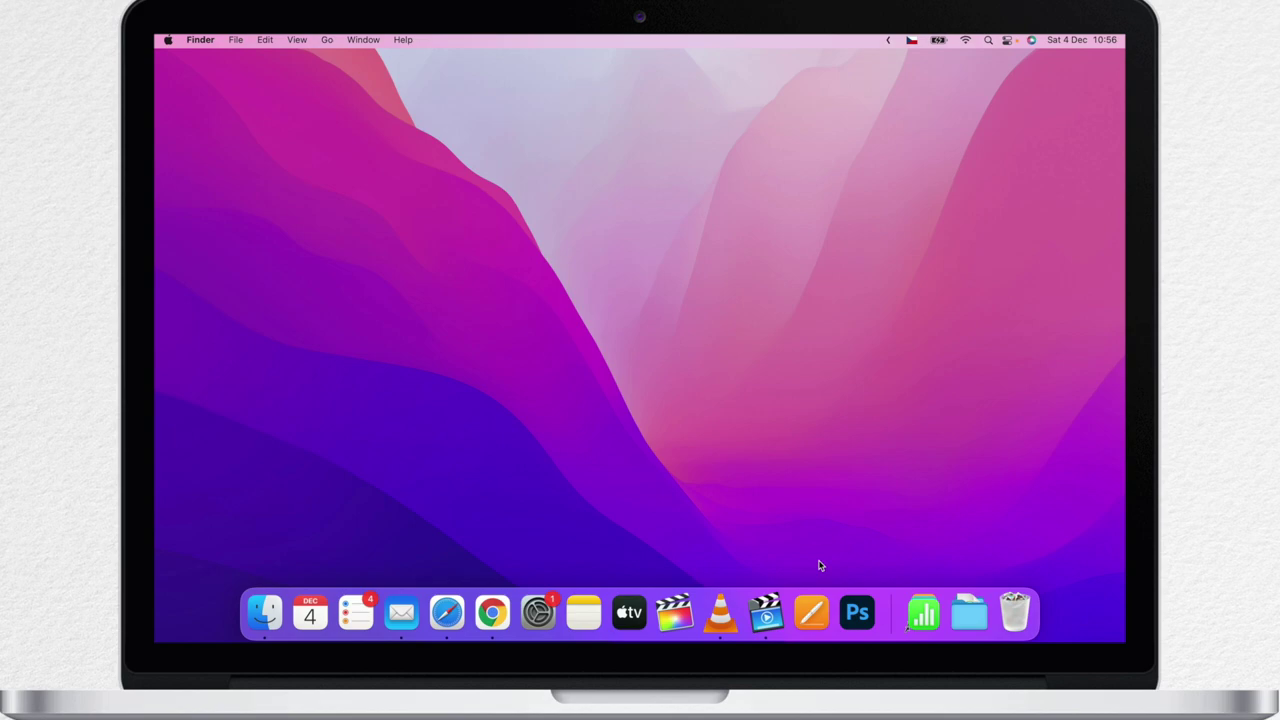
Open a Finder window on Macintosh HD and reopen Go to Folder with its old path cleared
key(super+n)
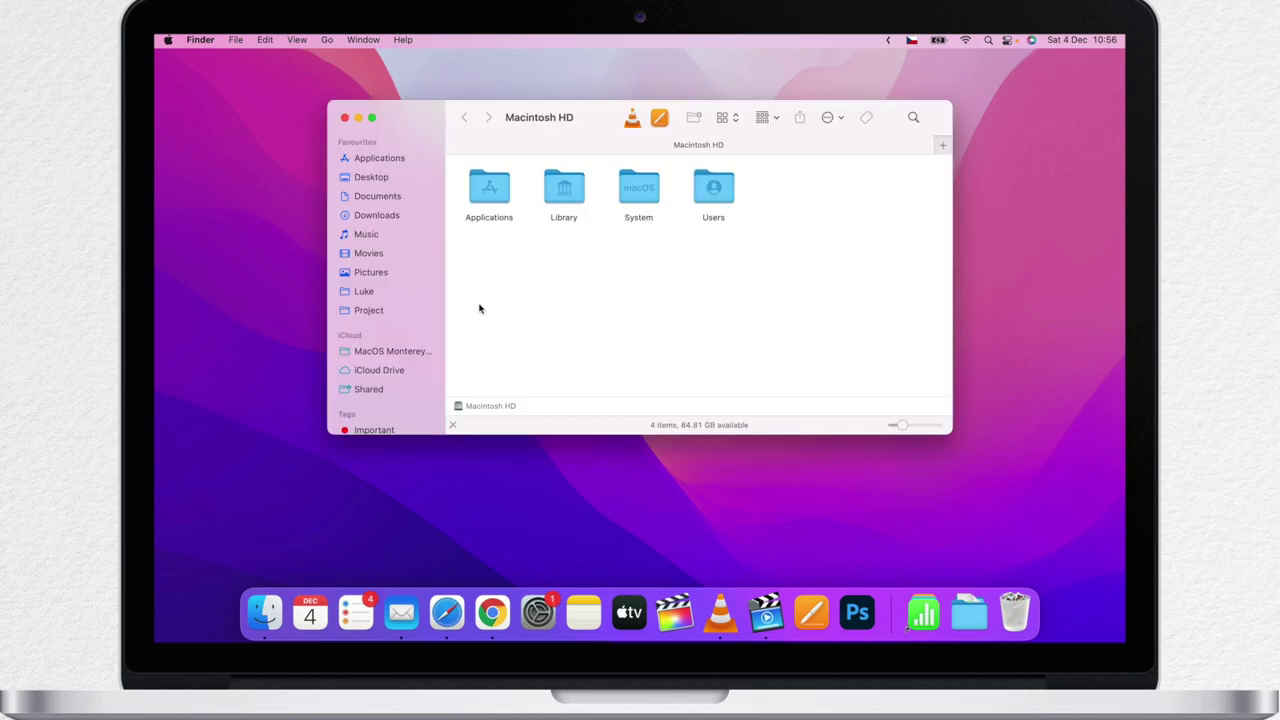
click(326, 39)
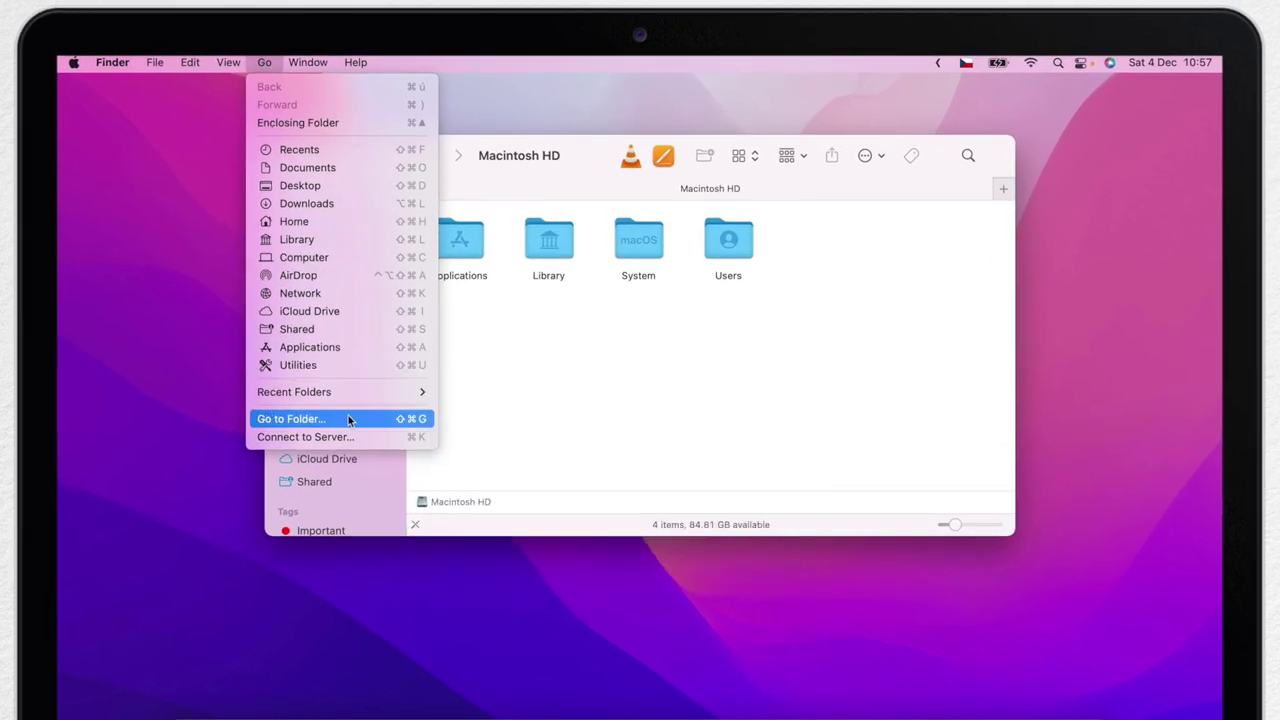
click(348, 420)
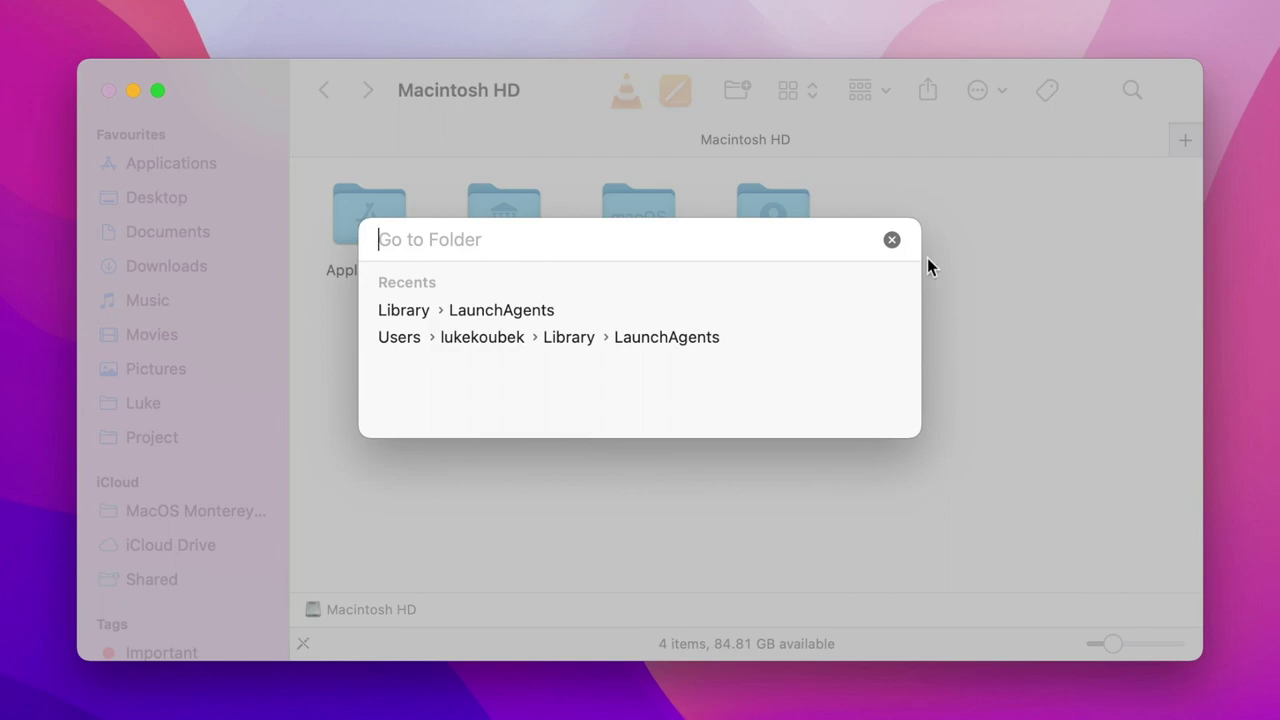
click(891, 240)
key(shift+super+g)
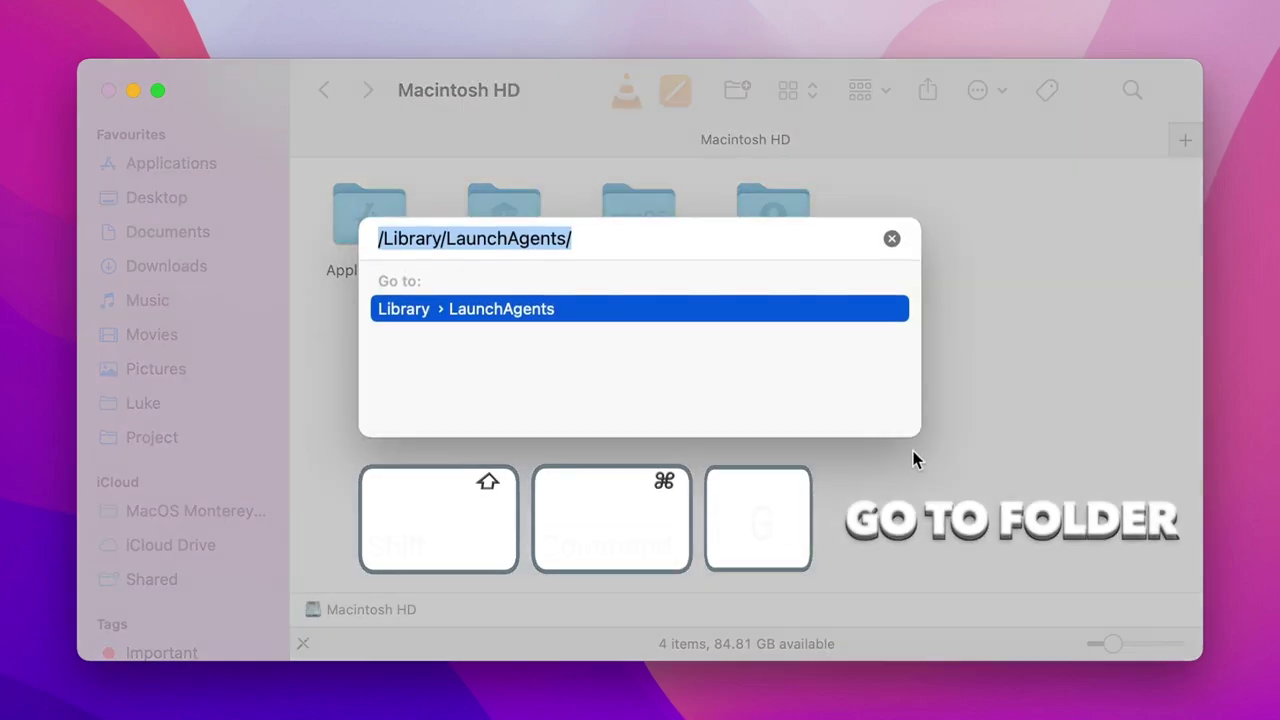
key(BackSpace)
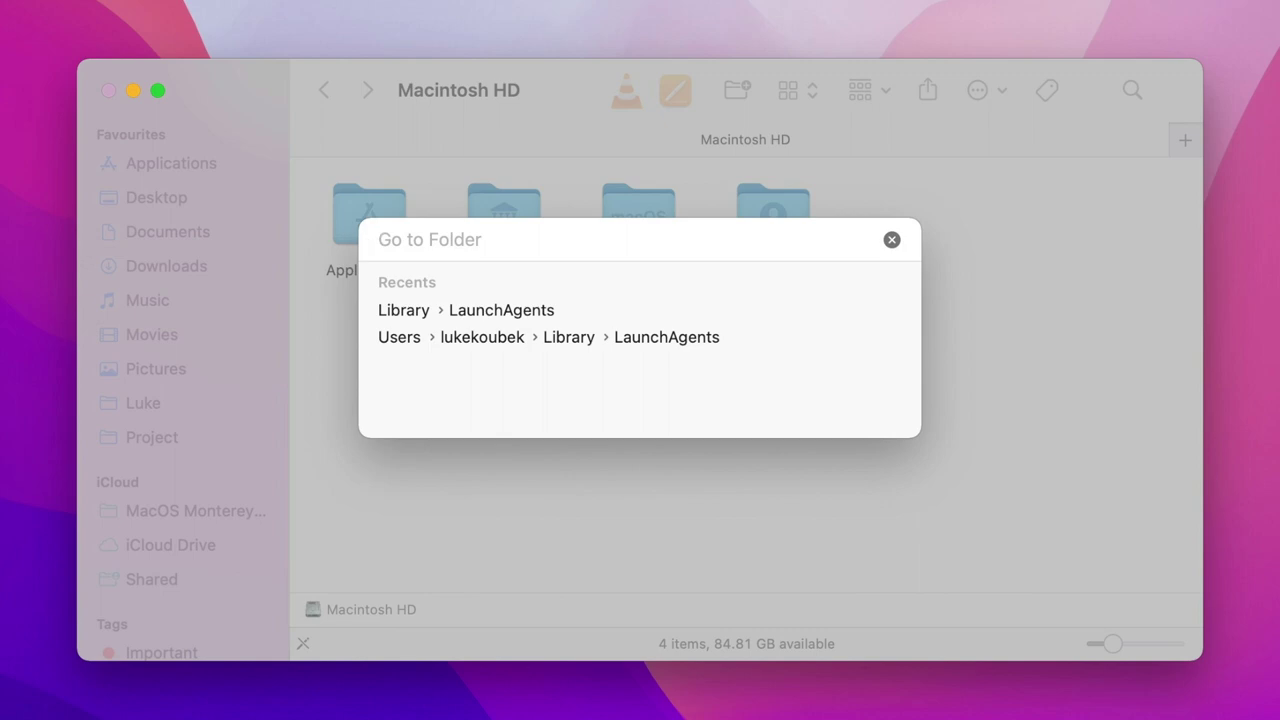
Autocomplete 'Appl' to /Applications/ and show the Applications folder's 57 items
text(Appl)
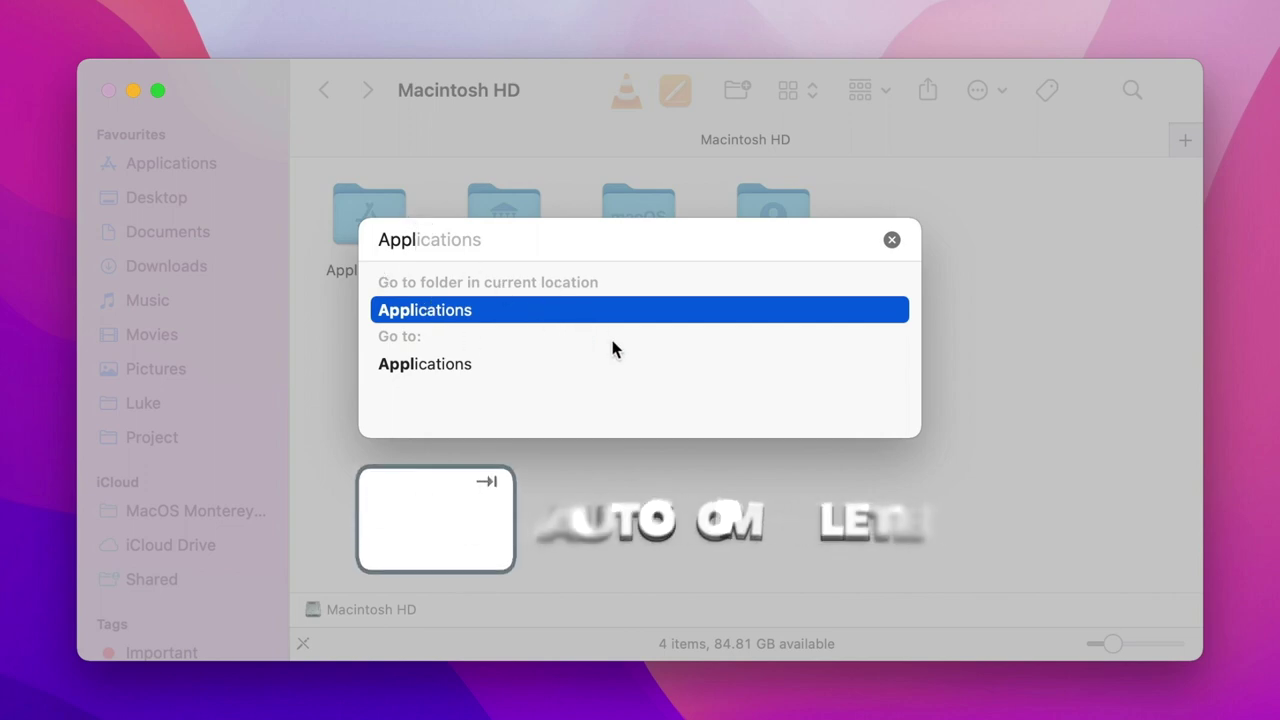
key(Tab)
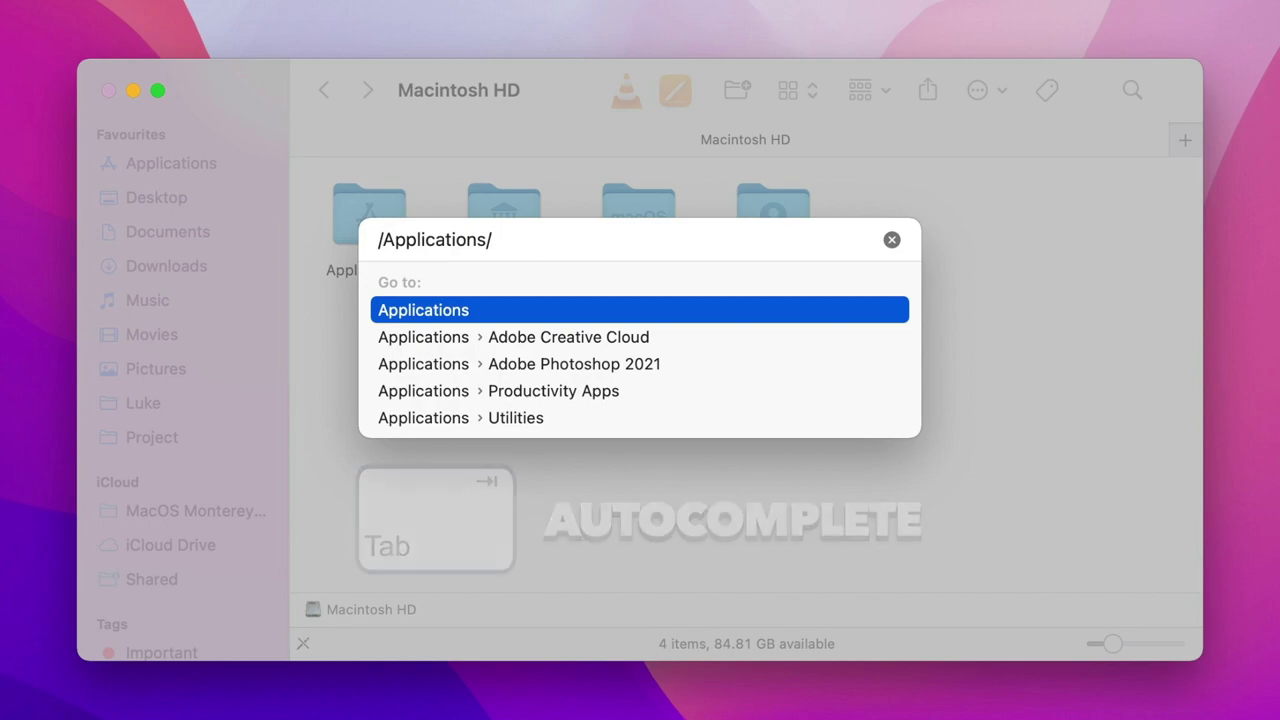
key(Escape)
key(super+shift+a)
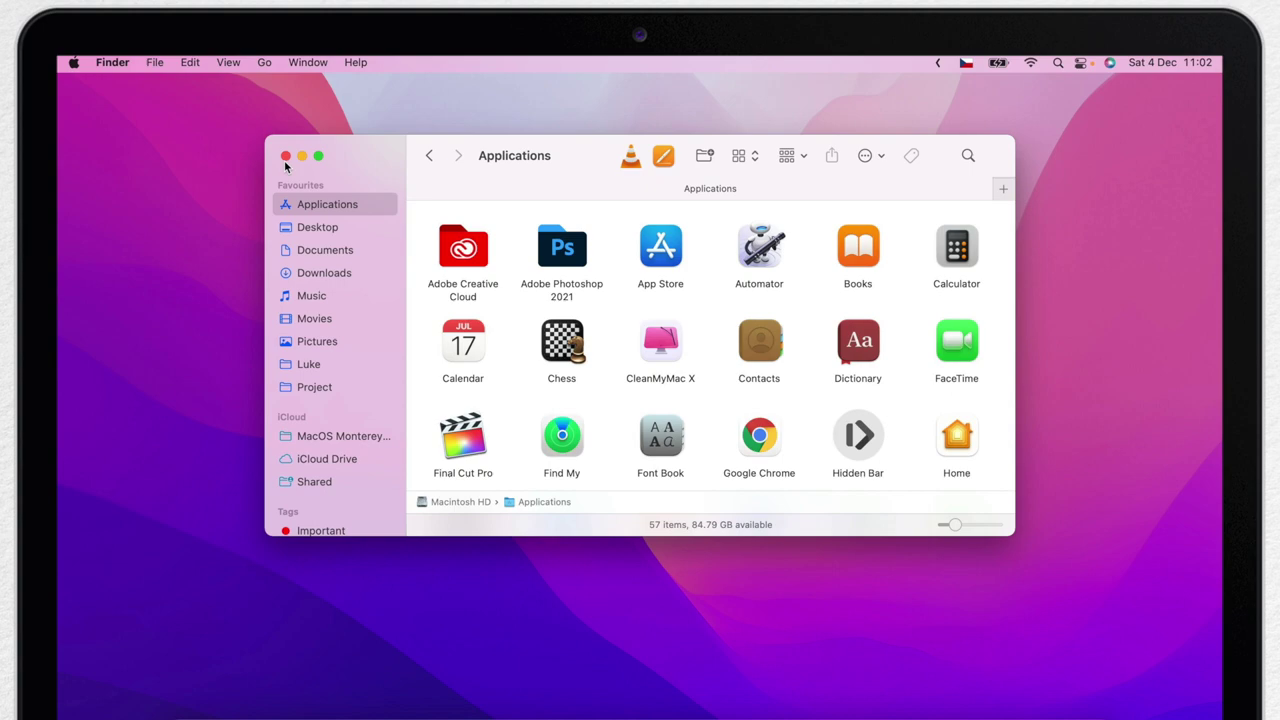
Close the Applications window and open the Library folder from the Go menu
click(285, 157)
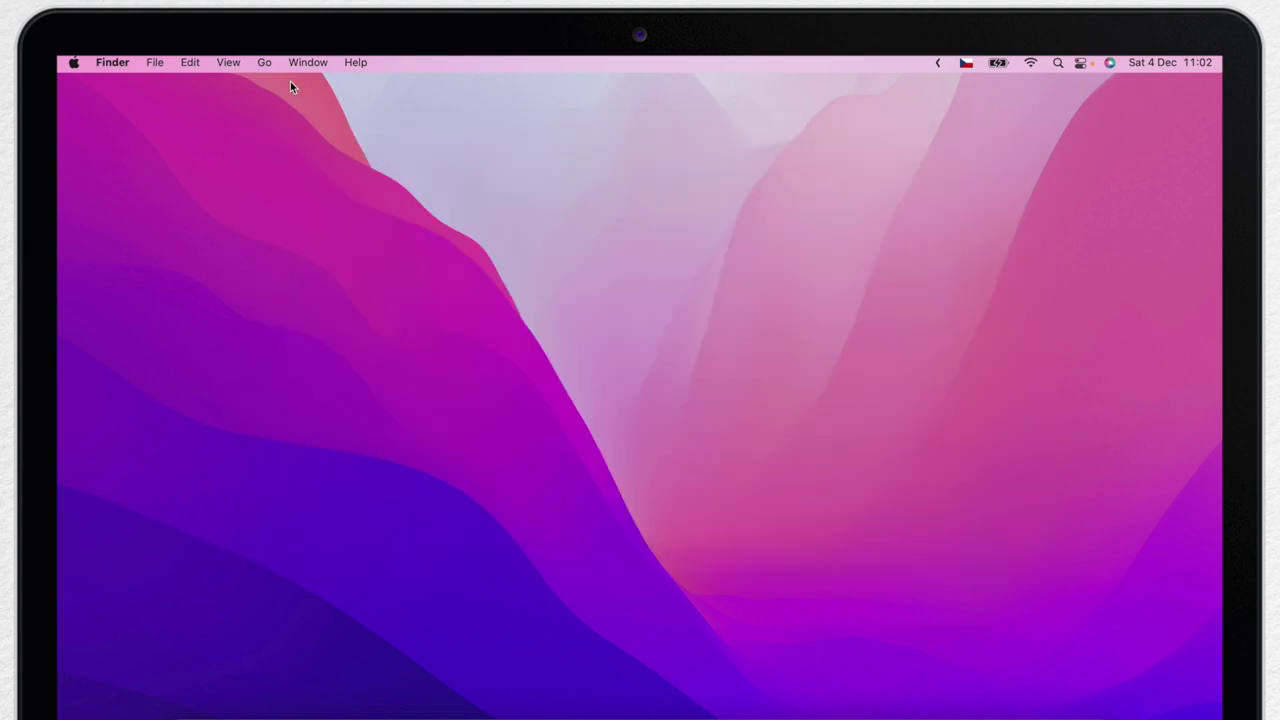
click(265, 65)
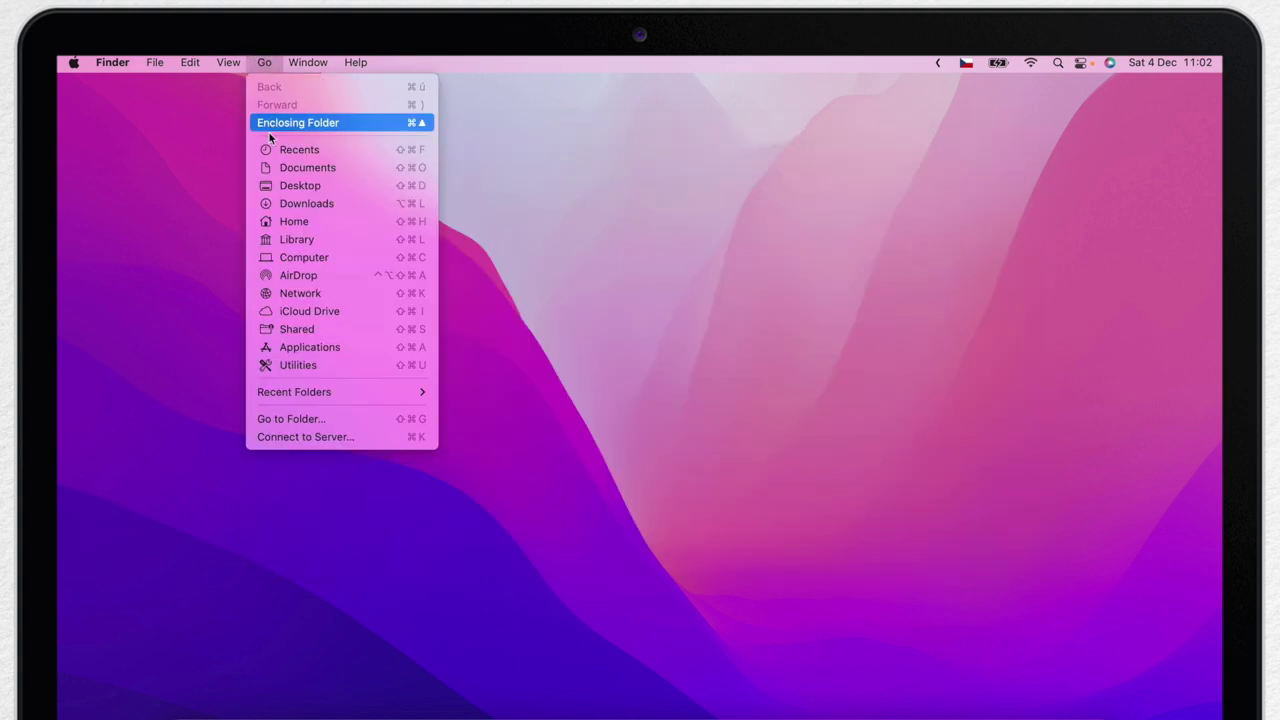
click(340, 240)
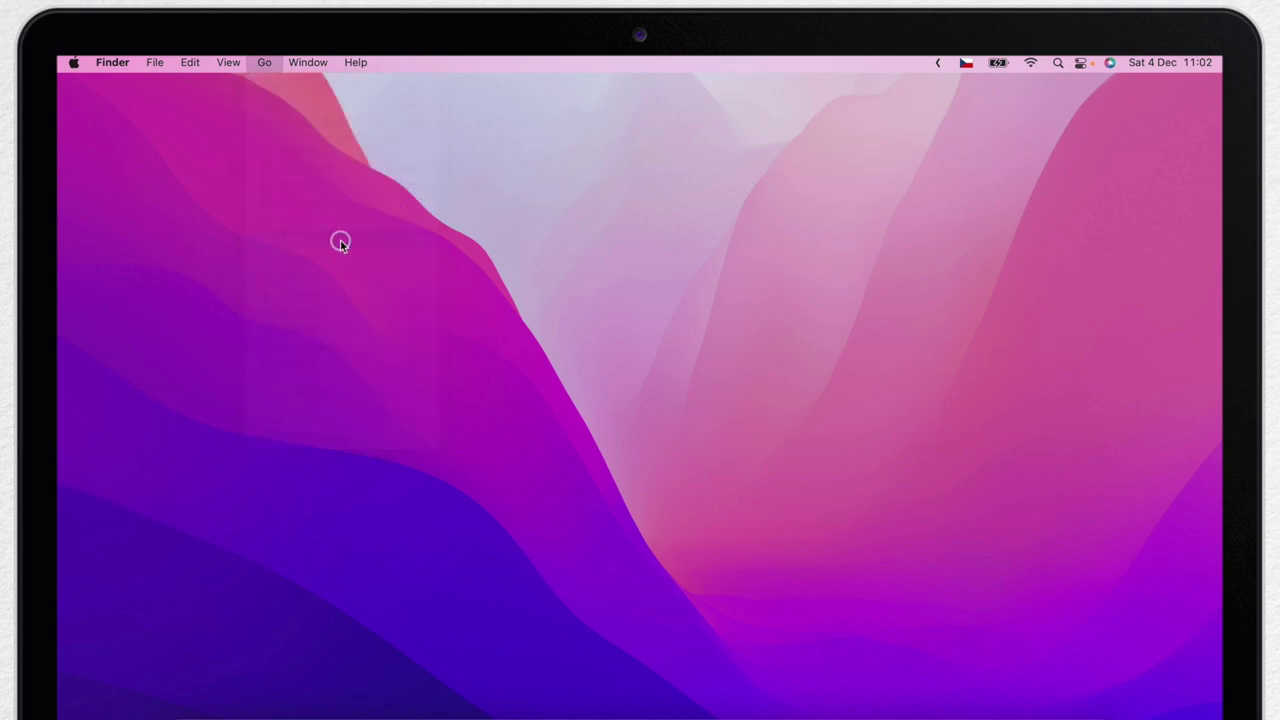
scroll(521, 268, up, 2)
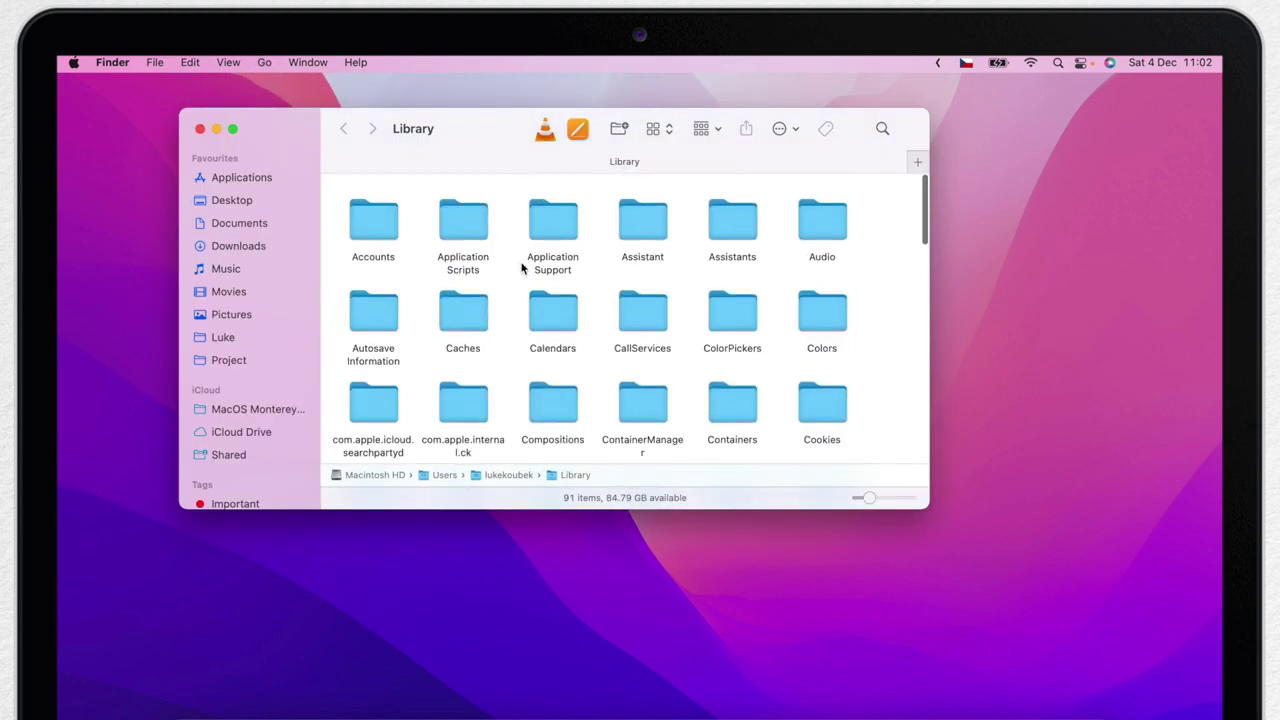
scroll(521, 268, down, 5)
scroll(521, 268, down, 2)
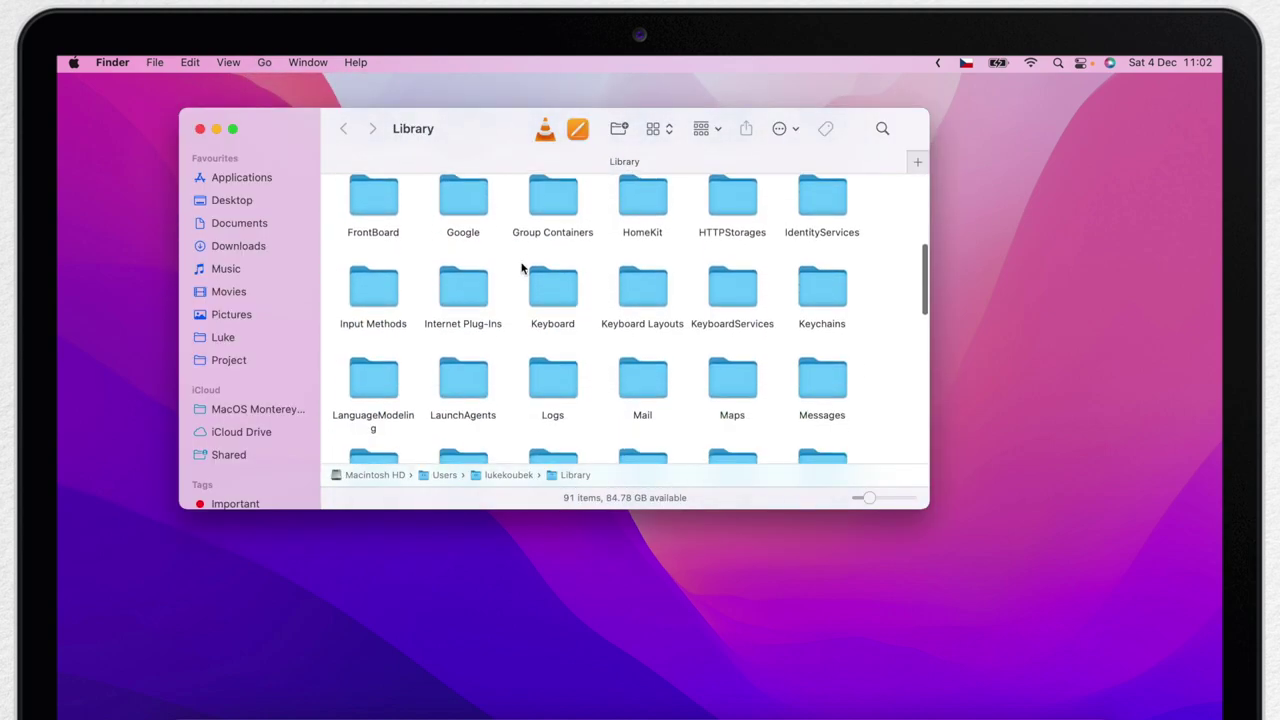
scroll(522, 267, up, 5)
Open the Caches folder, look through its 94 items, then close the window
double_click(455, 314)
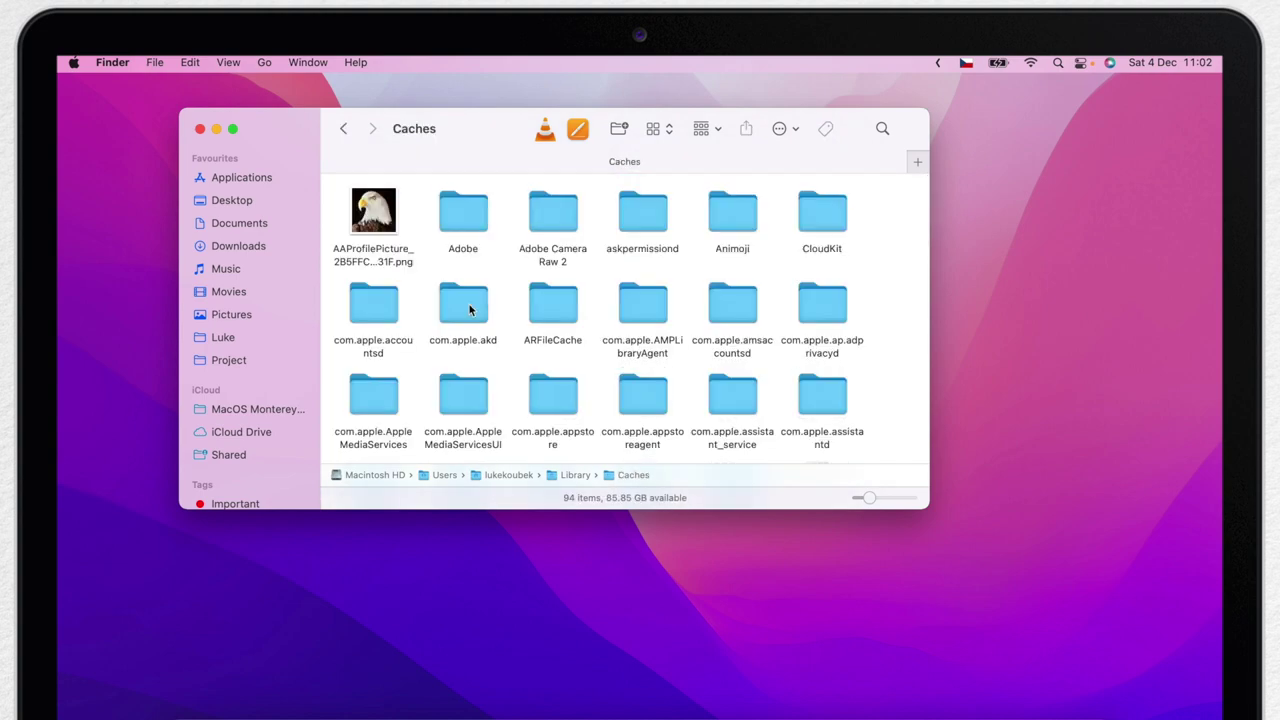
scroll(469, 310, down, 5)
scroll(653, 454, up, 6)
click(200, 130)
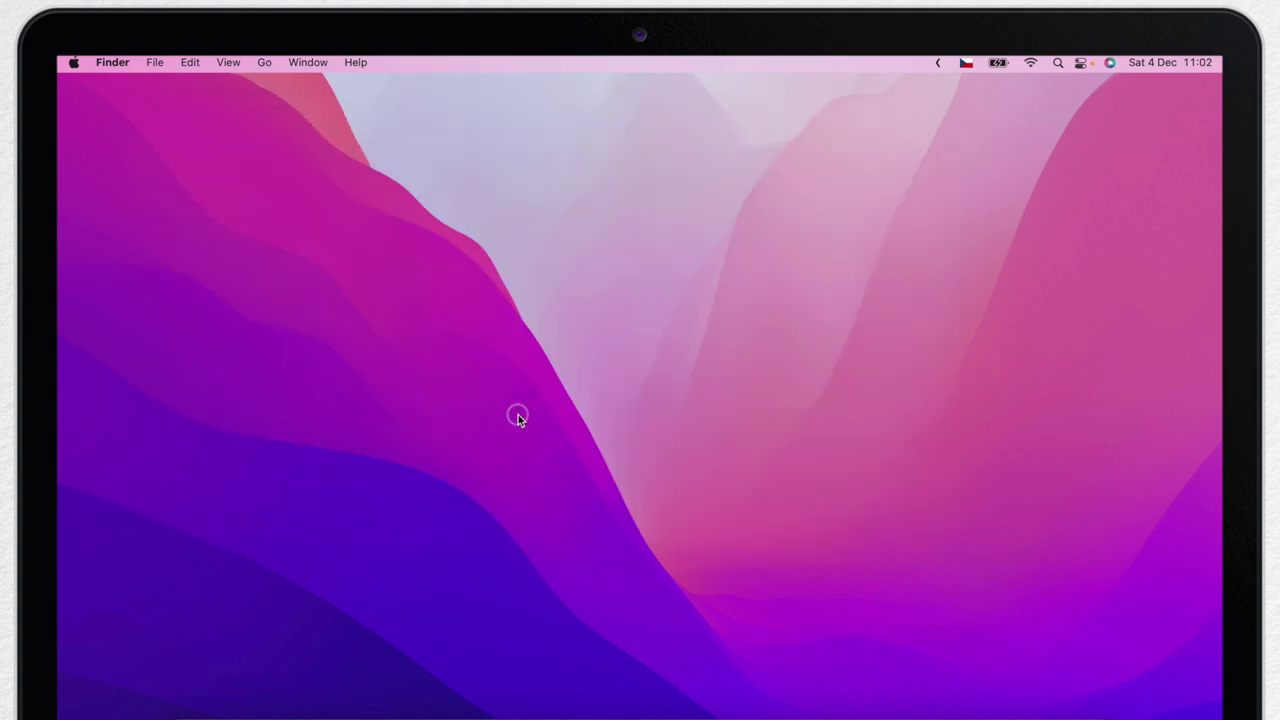
Open a new Finder window with an emptied Go to Folder prompt
key(super+n)
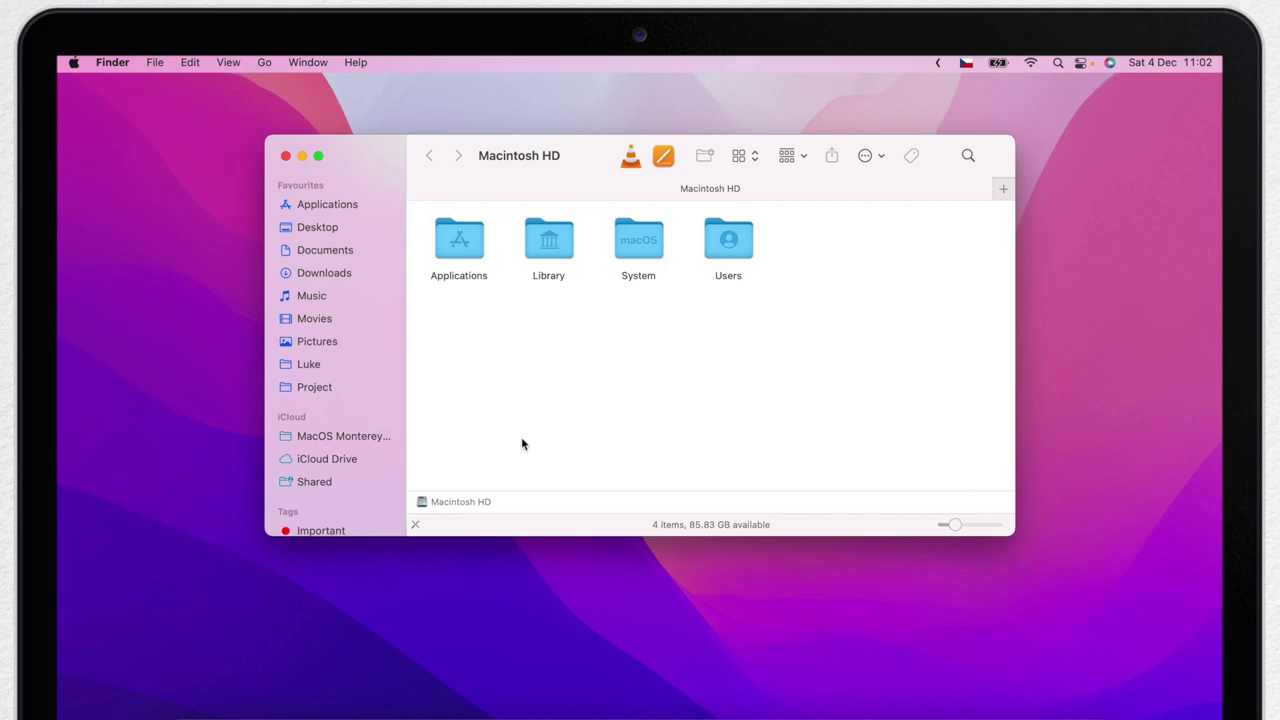
key(shift+super+g)
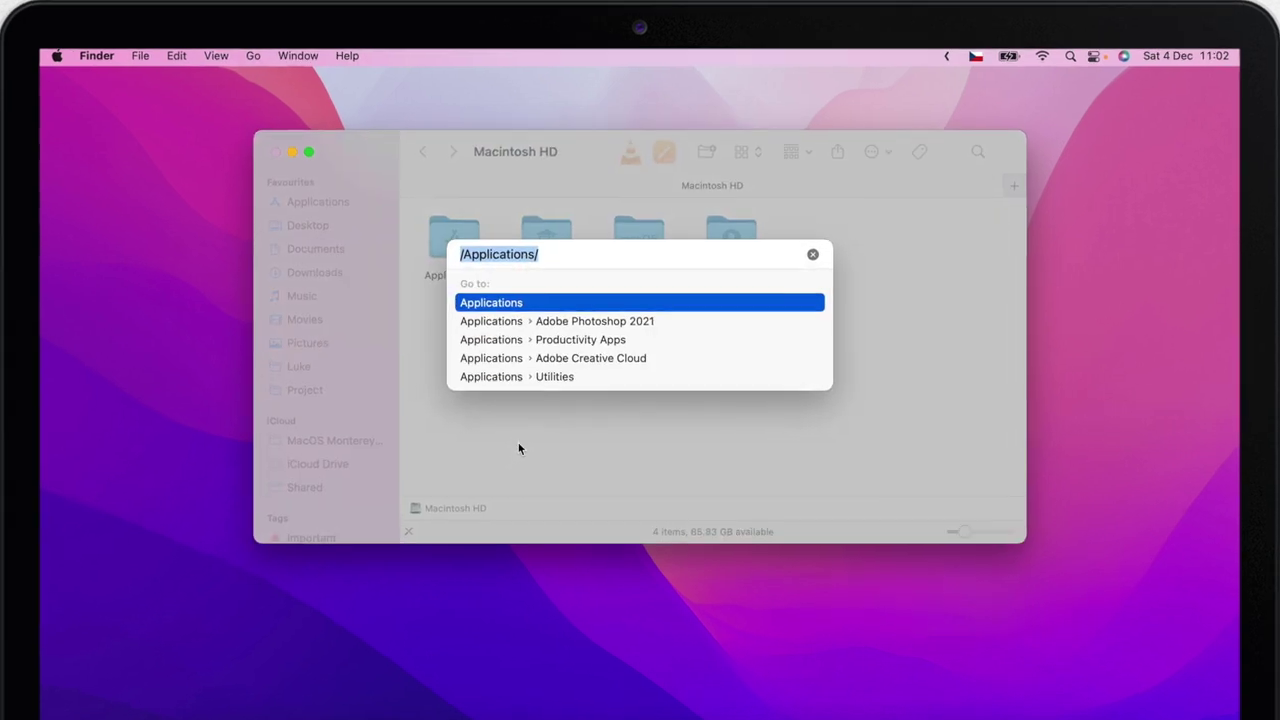
key(BackSpace)
Go to /Library/Caches/ using Tab completion and scroll through its contents
text(/li)
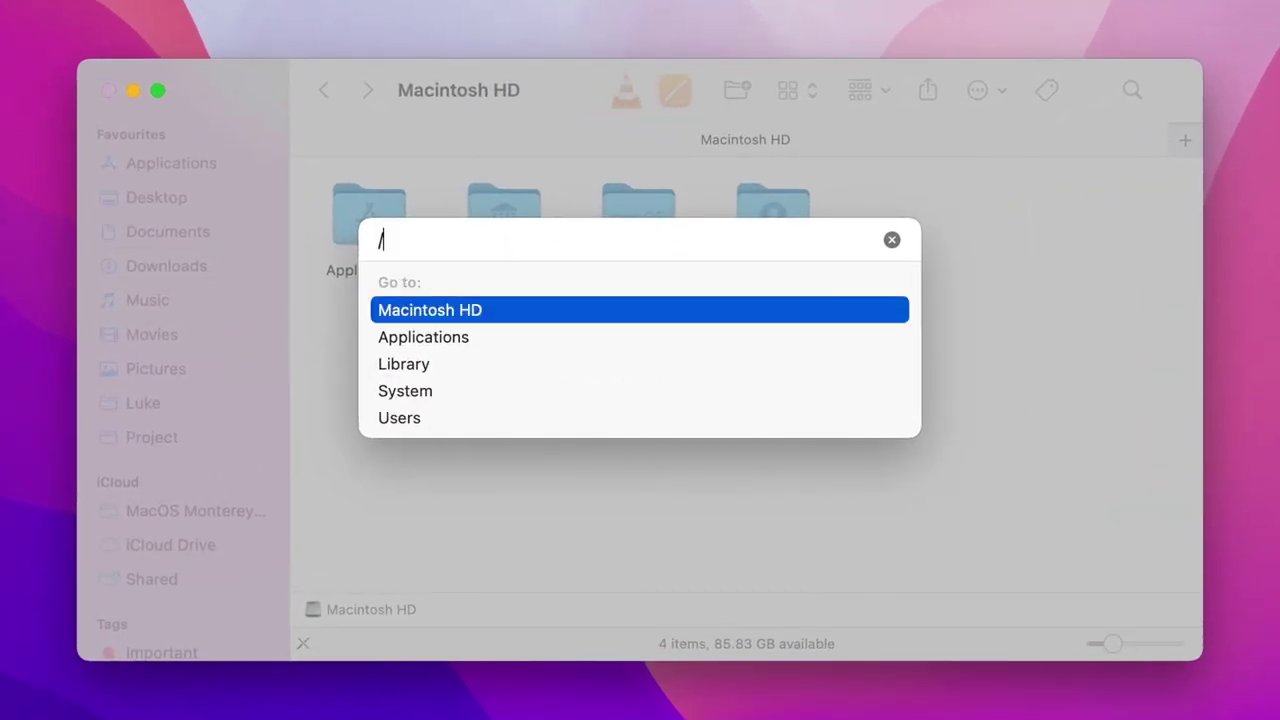
text(b)
key(Tab)
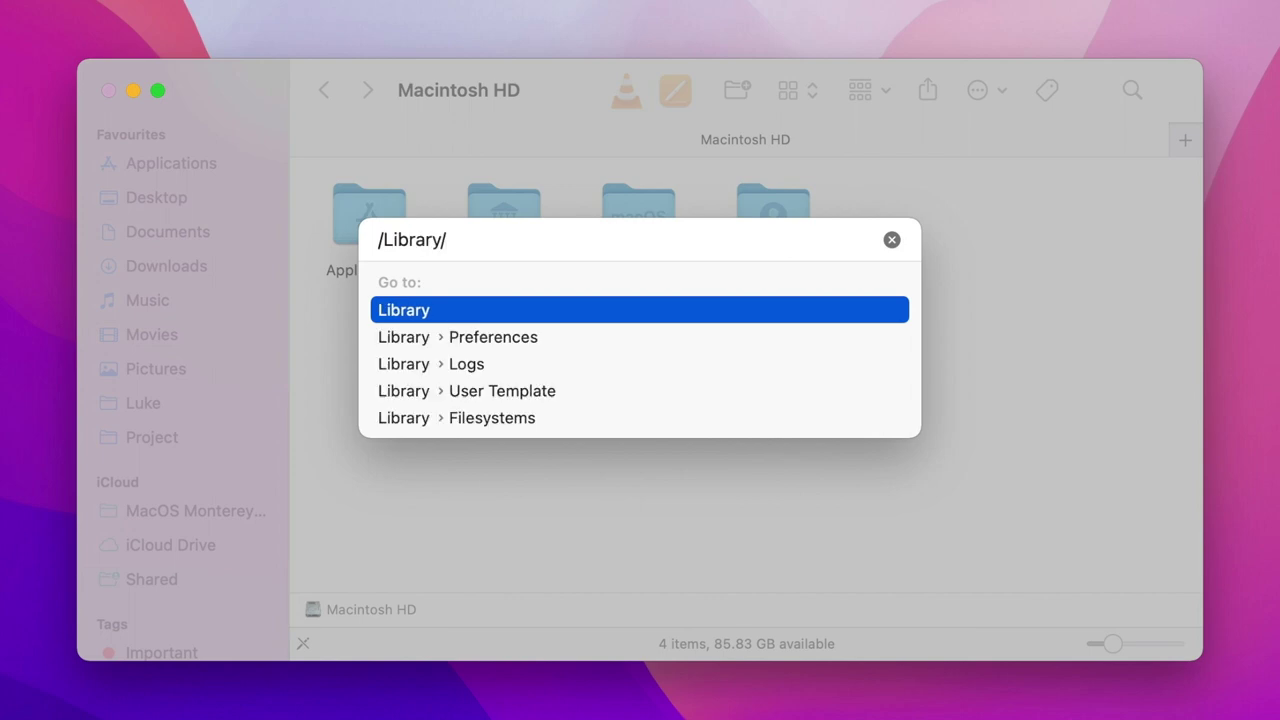
text(c)
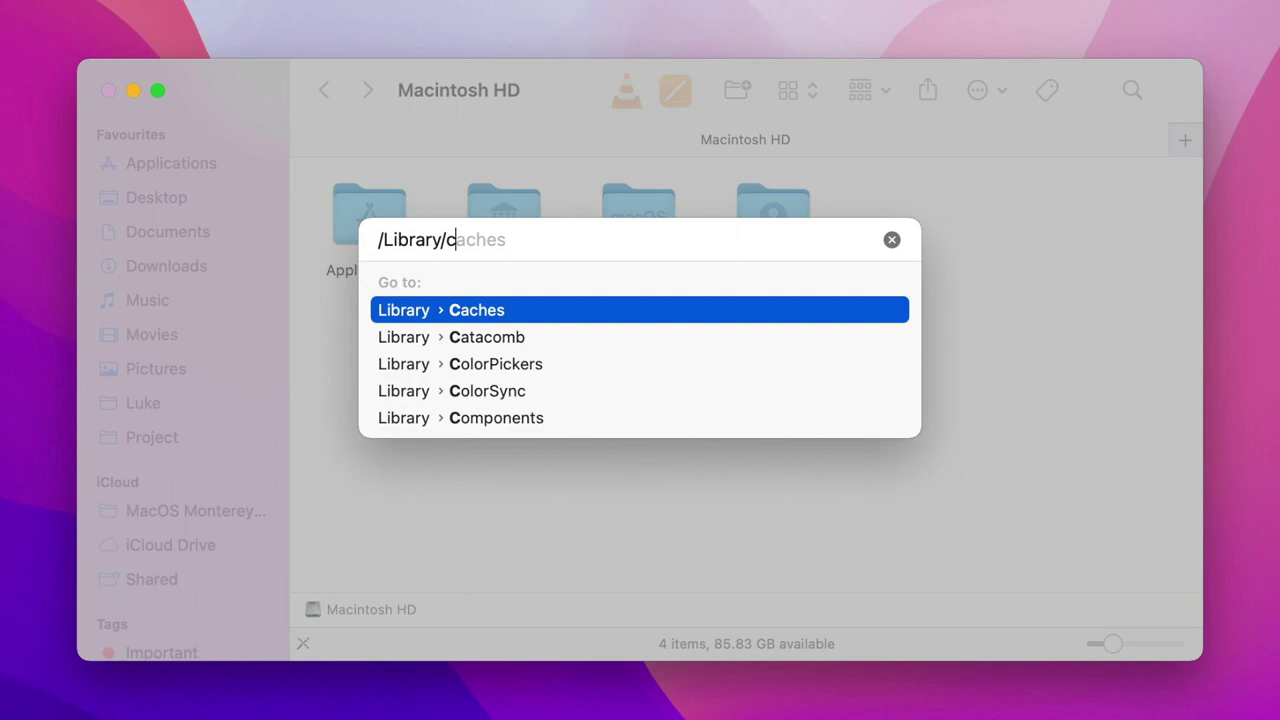
key(Tab)
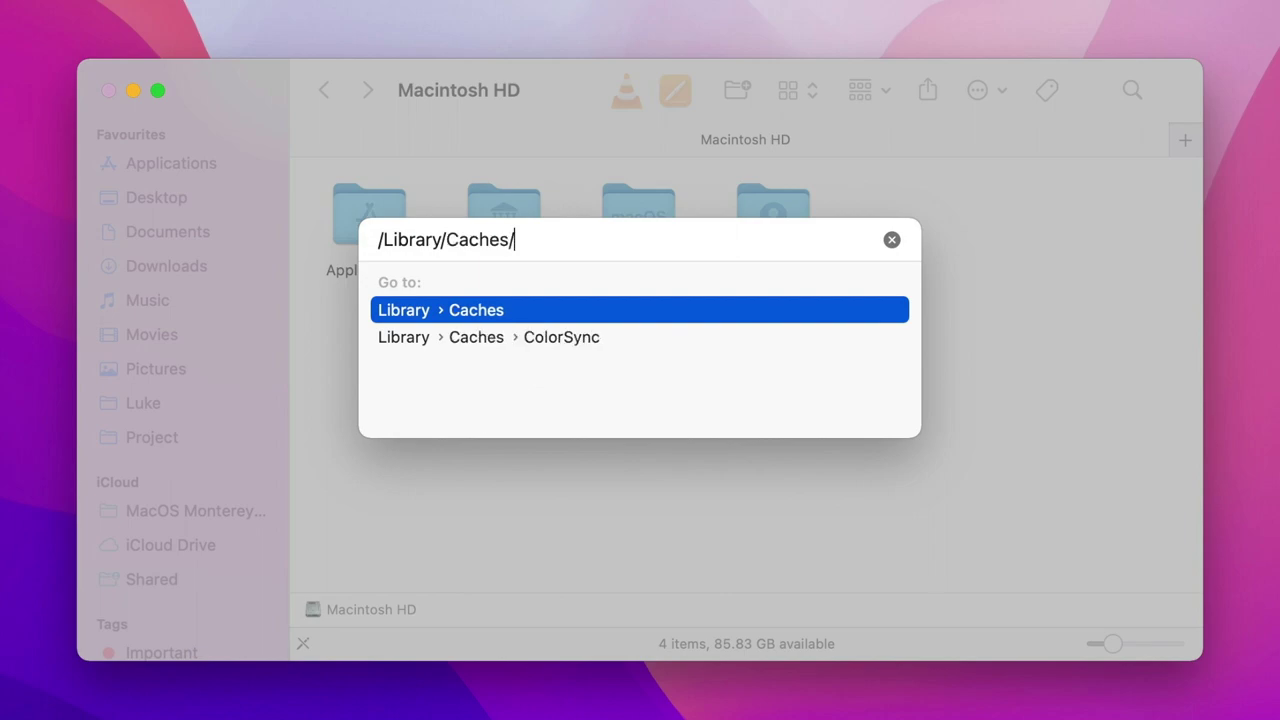
key(Return)
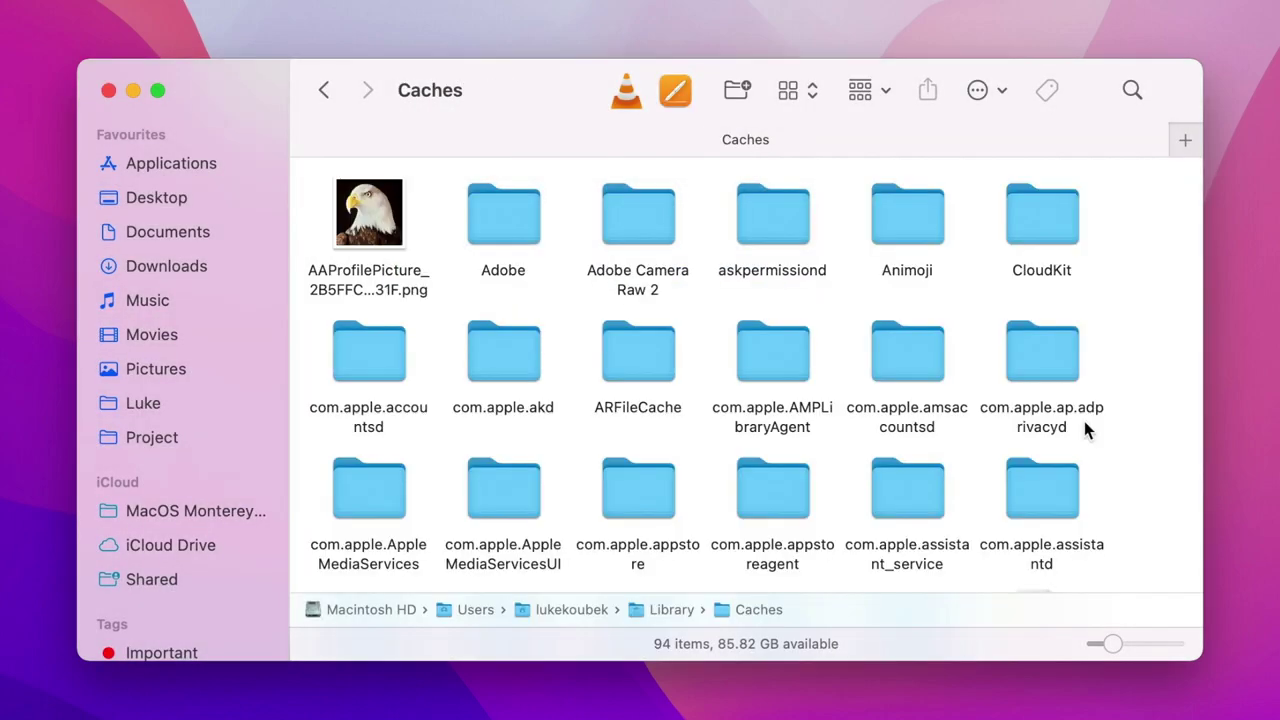
scroll(732, 413, down, 15)
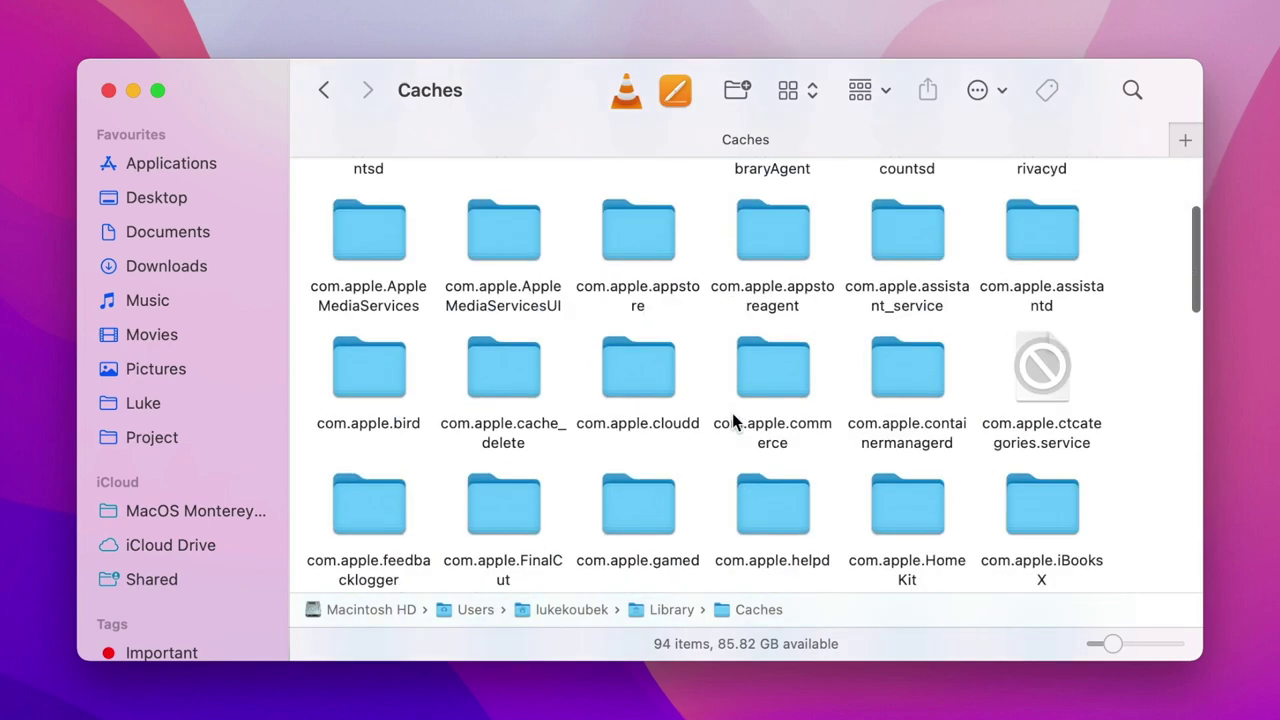
scroll(732, 413, down, 3)
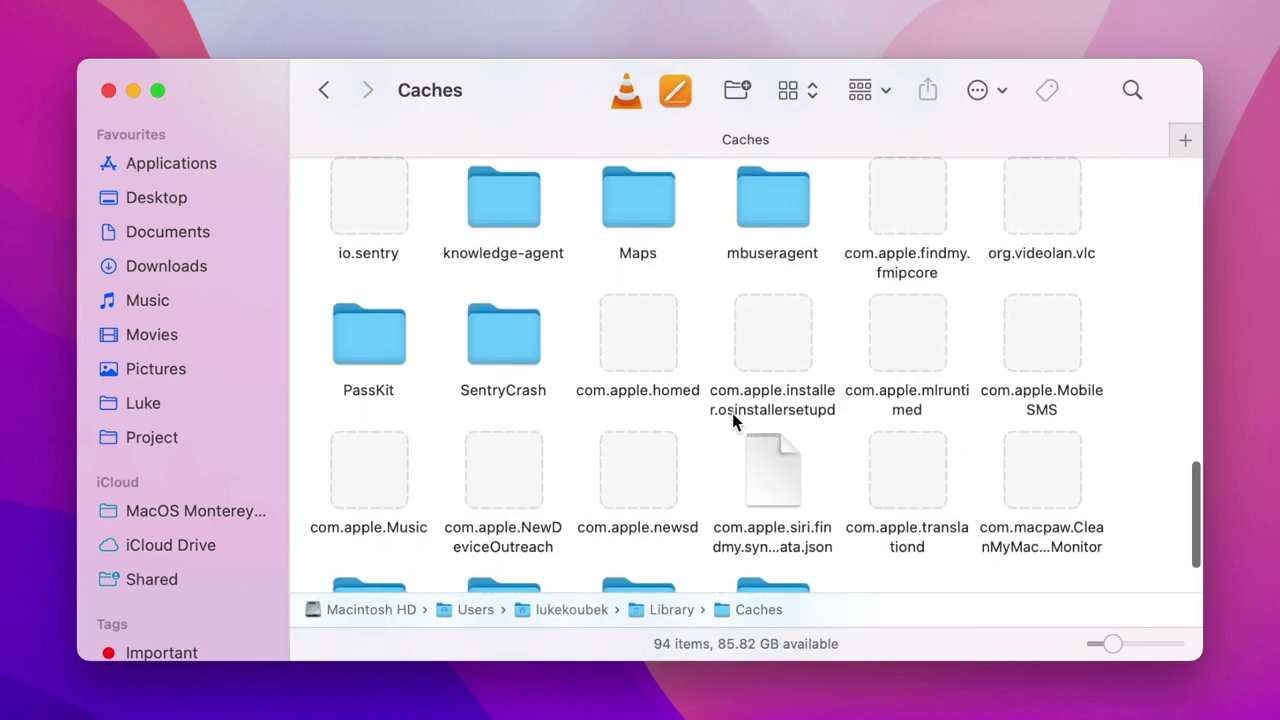
scroll(734, 420, up, 5)
scroll(734, 421, up, 15)
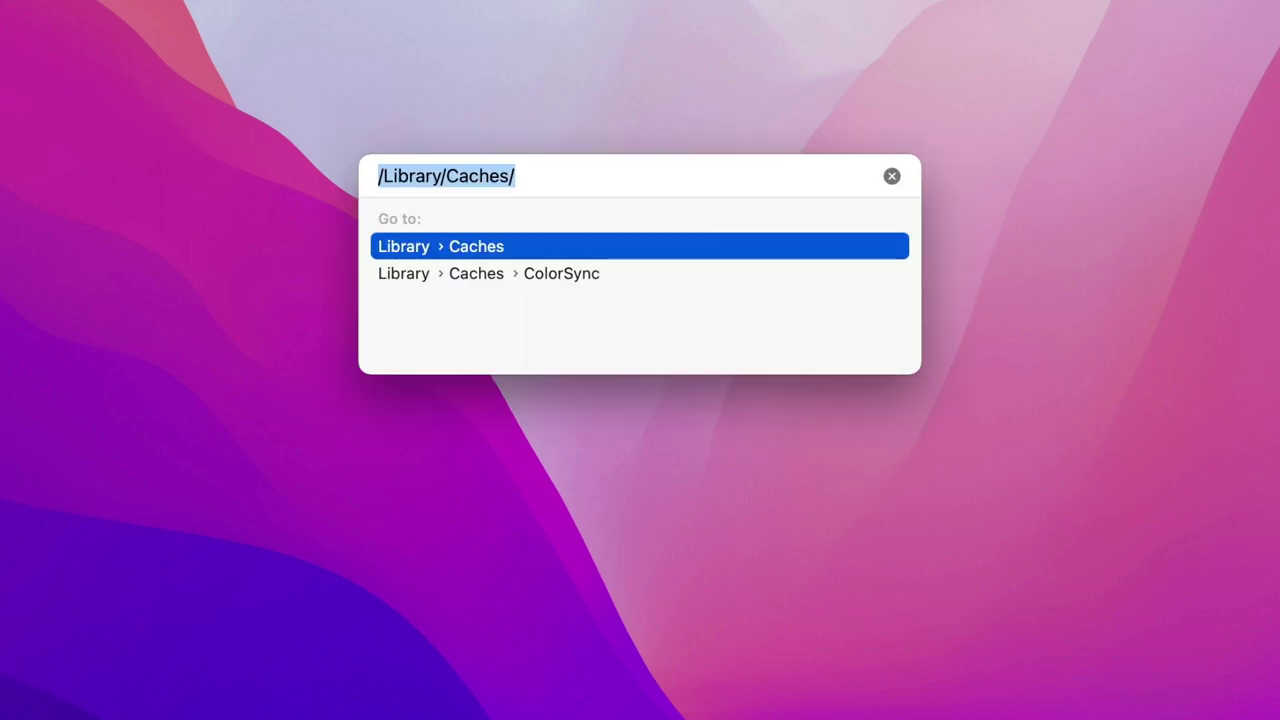
Build the path through Users and the home folder to Documents, then browse its 21 items
key(BackSpace)
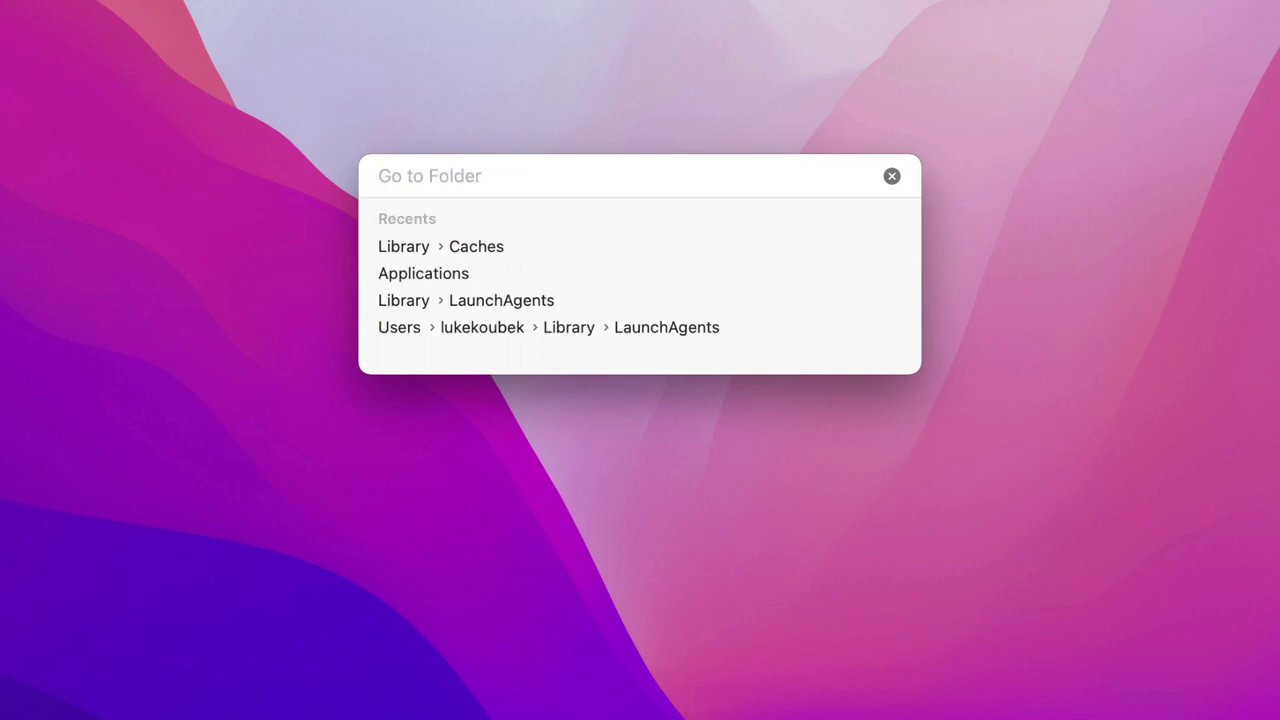
text(/)
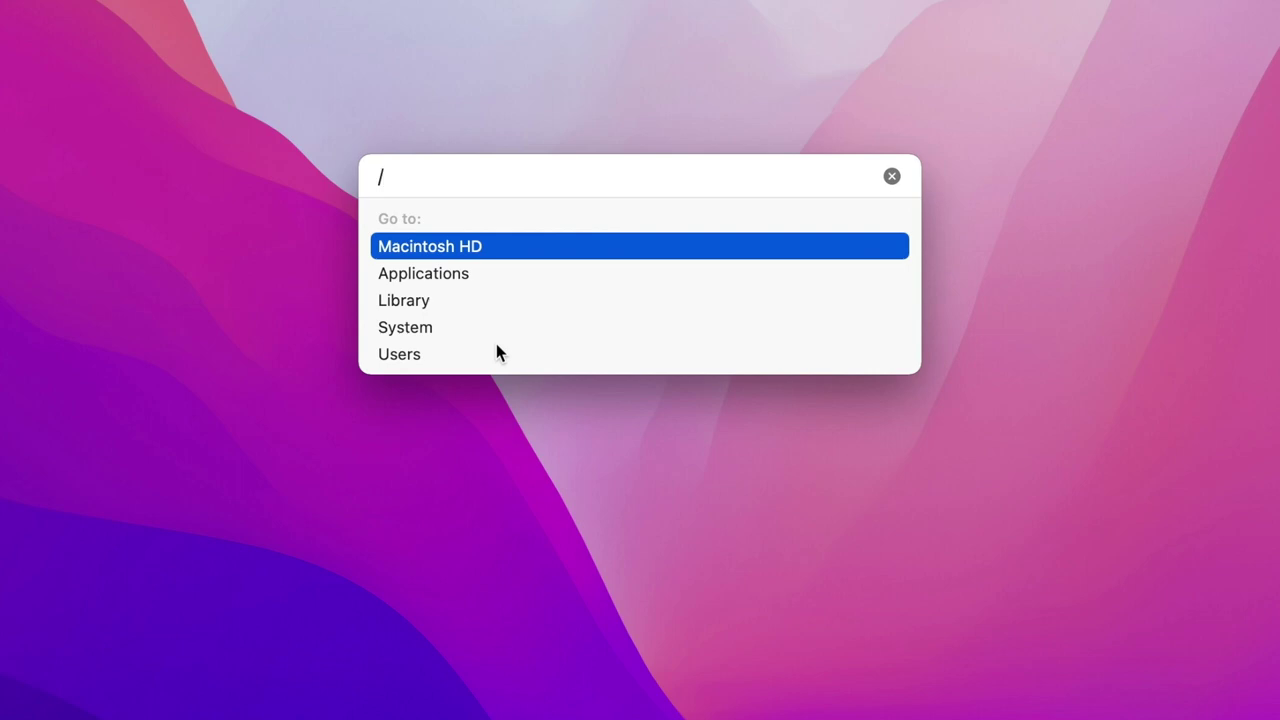
click(410, 358)
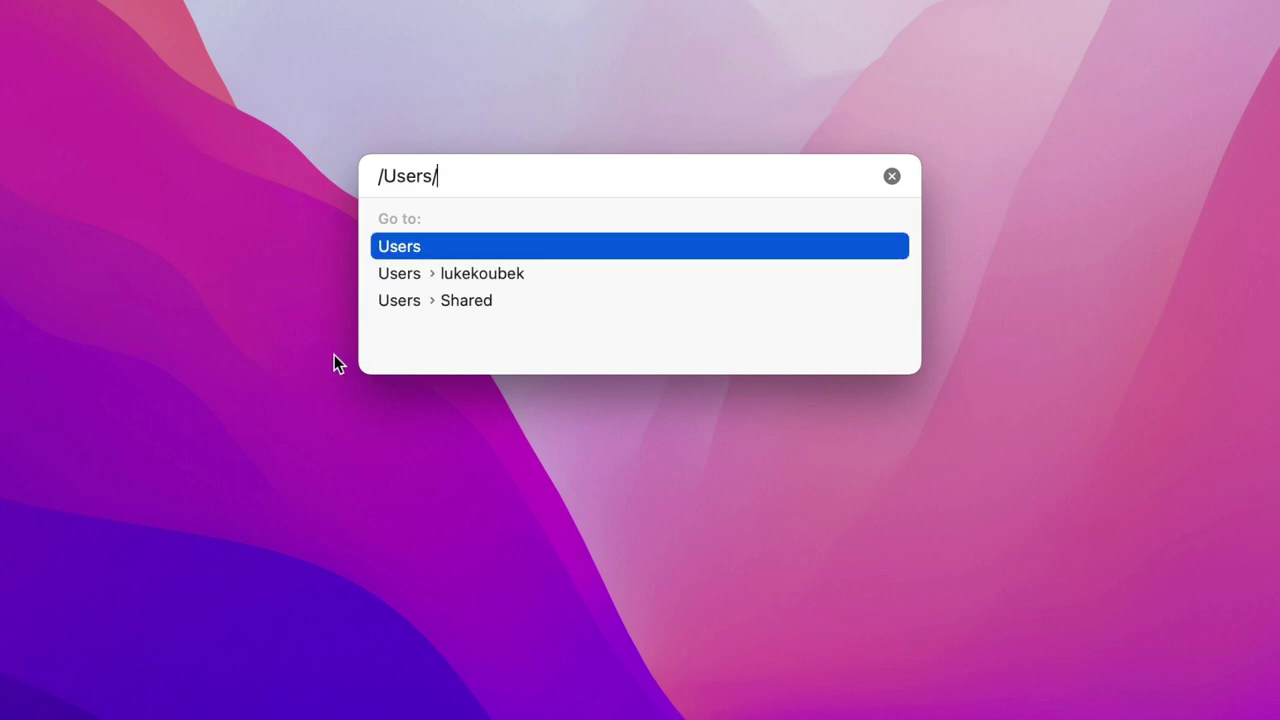
click(471, 273)
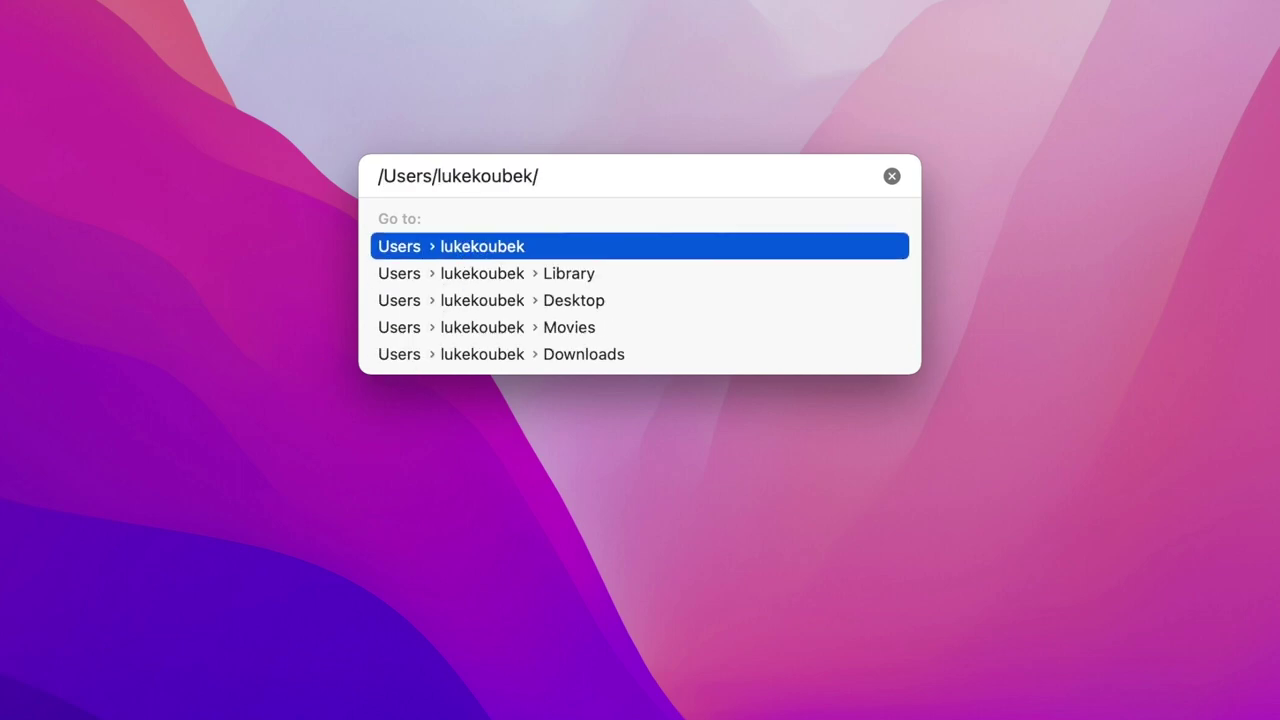
text(d)
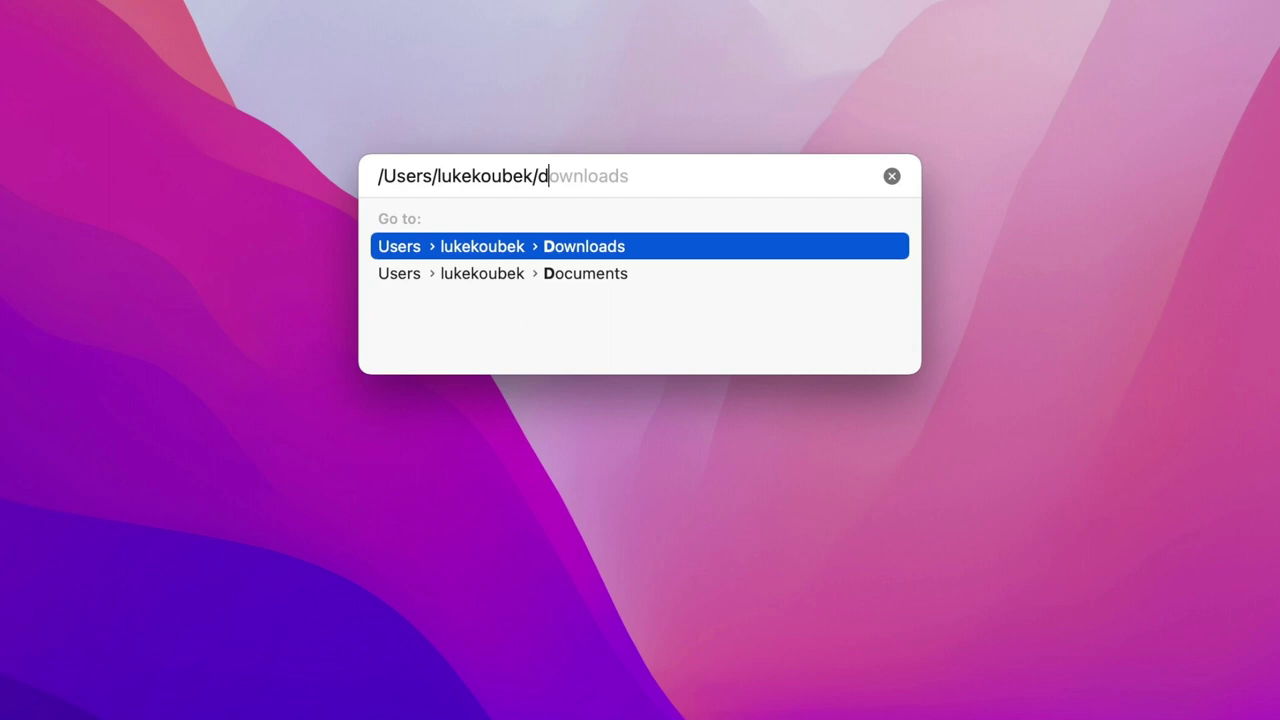
key(Down)
key(Return)
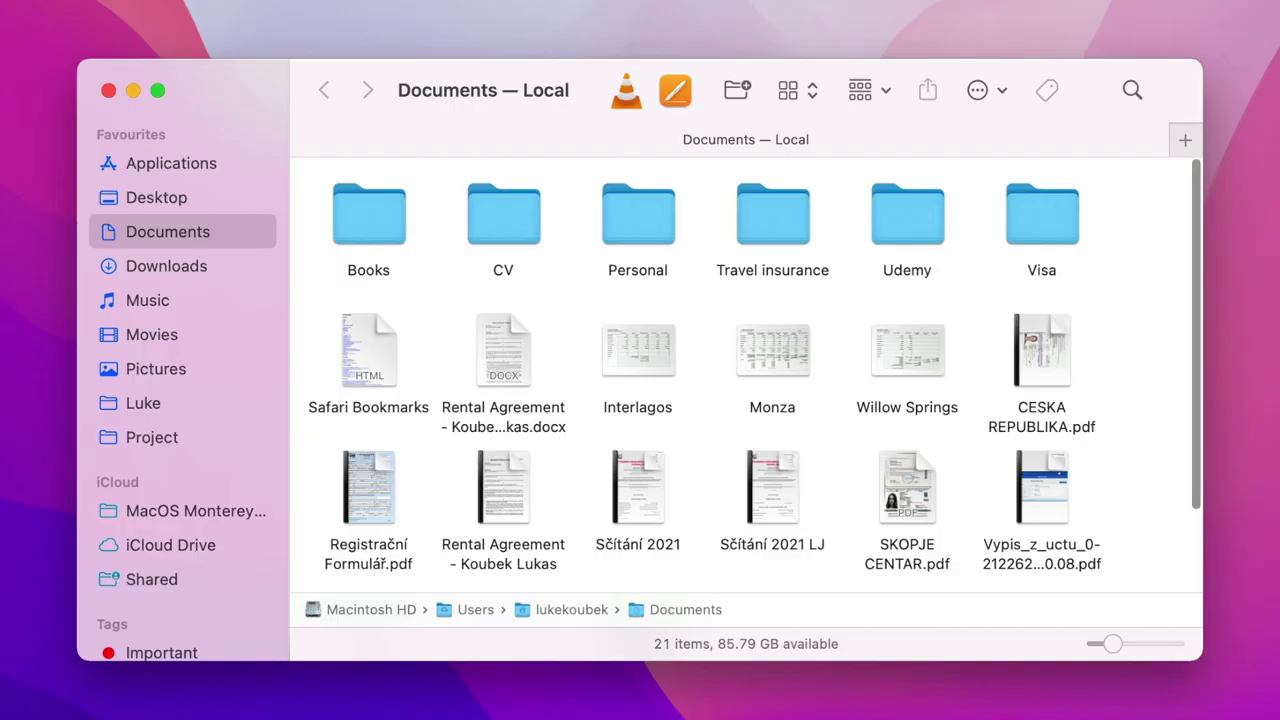
scroll(363, 375, down, 3)
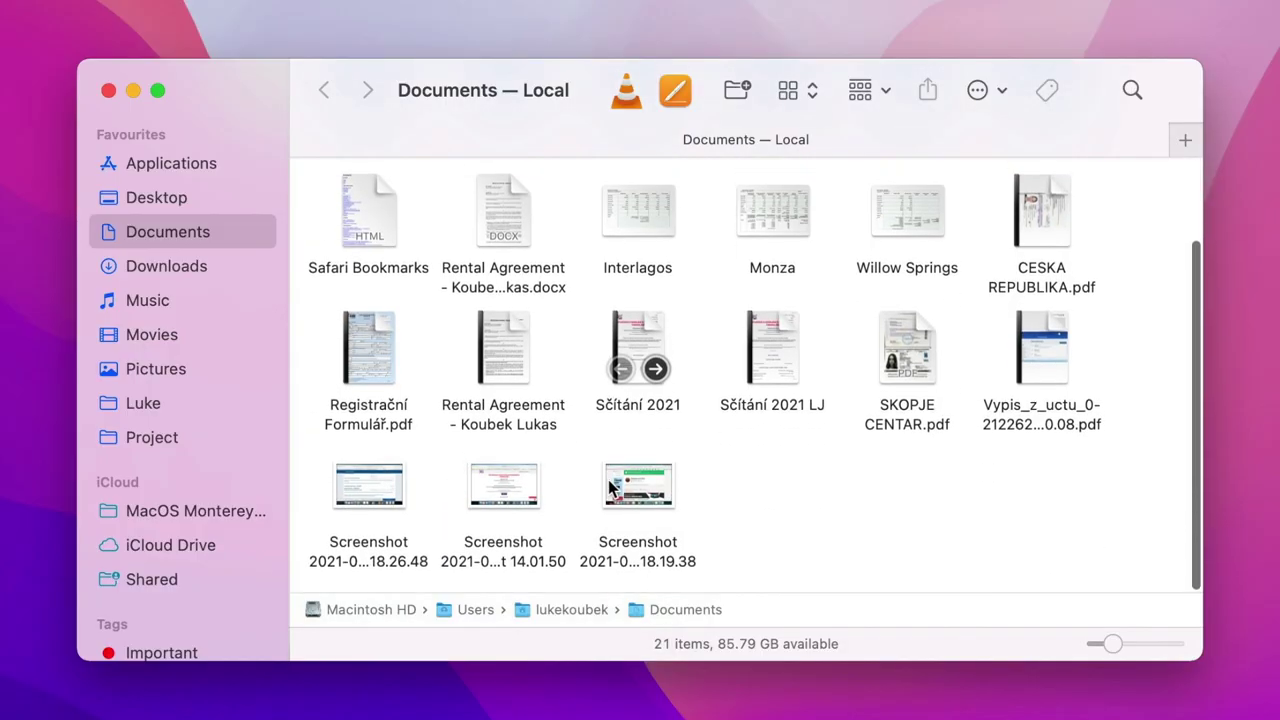
scroll(762, 488, up, 3)
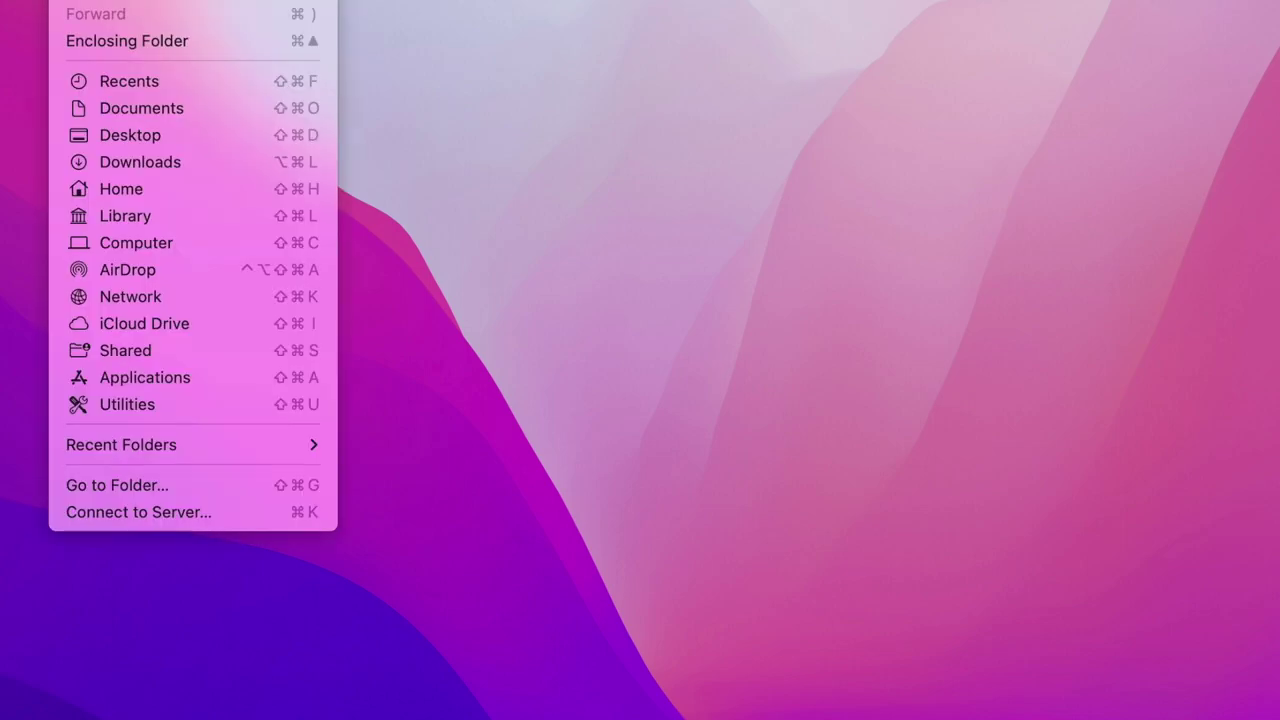
Fill an emptied Go to Folder field with the iCloud Drive path suggestion
click(230, 480)
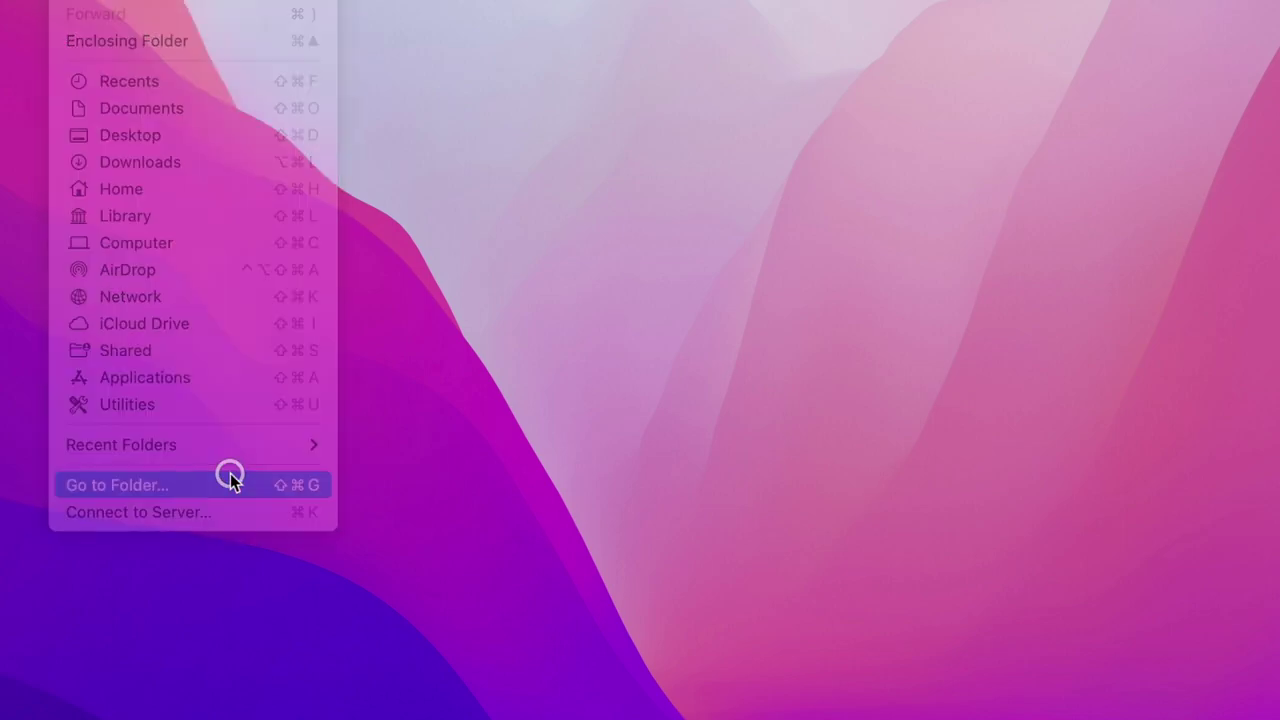
key(BackSpace)
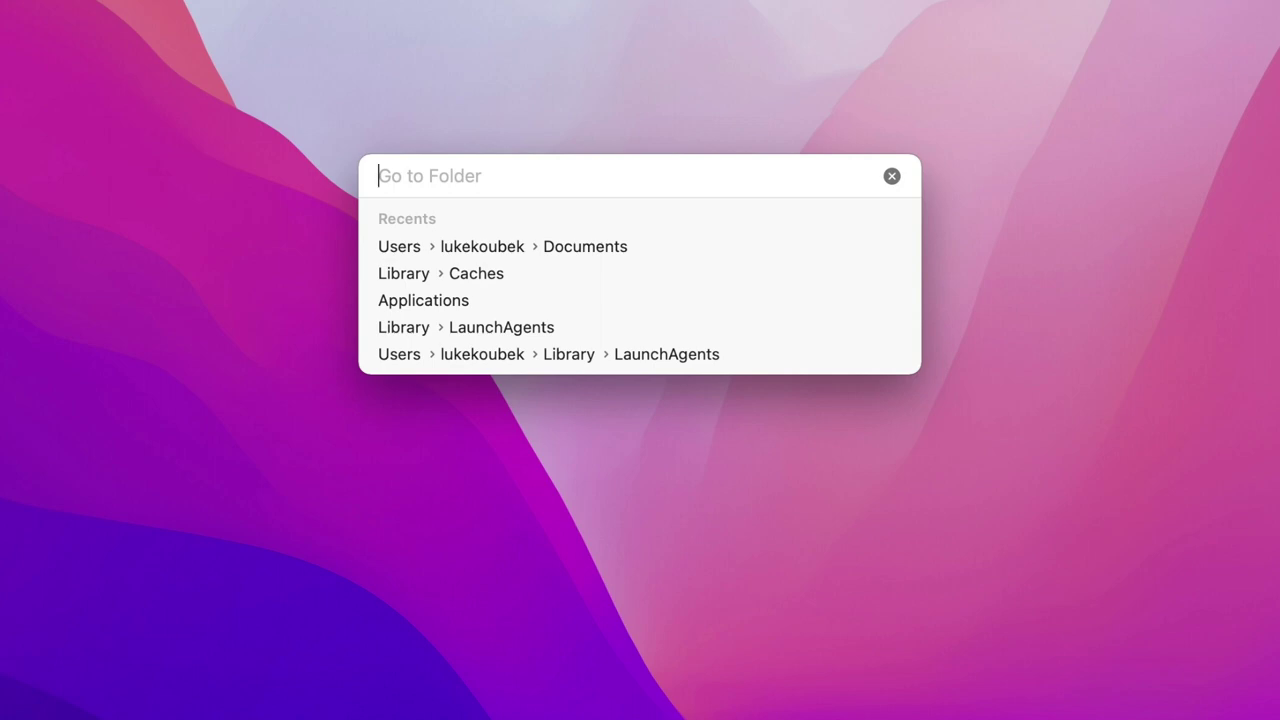
text(i)
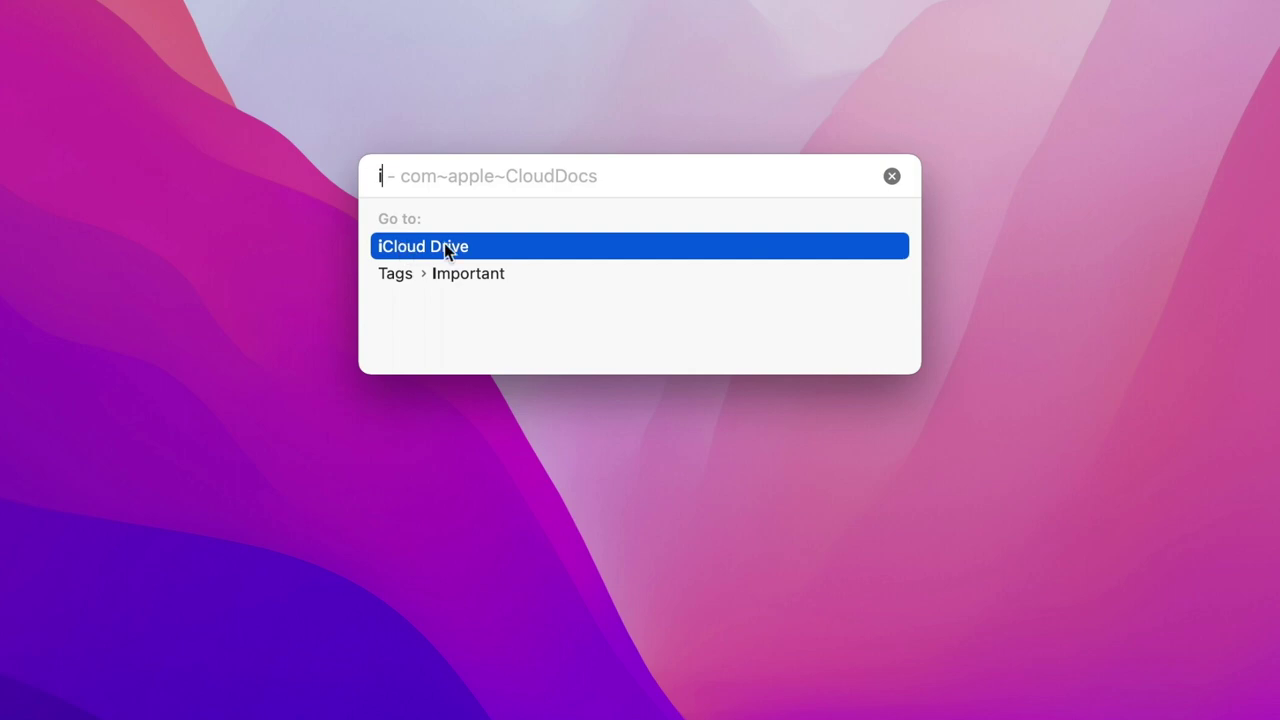
click(490, 244)
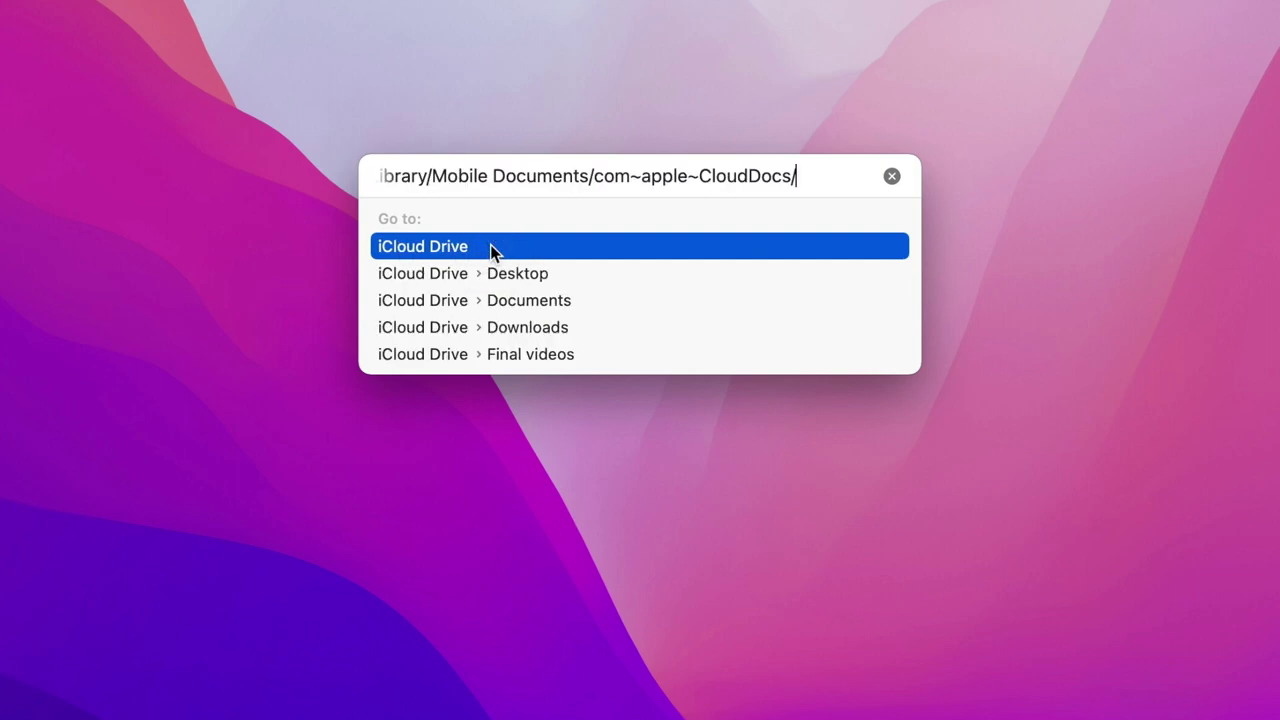
Extend the iCloud Drive path with 'M' and open its Movies folder
text(/)
drag(424, 176, 841, 180)
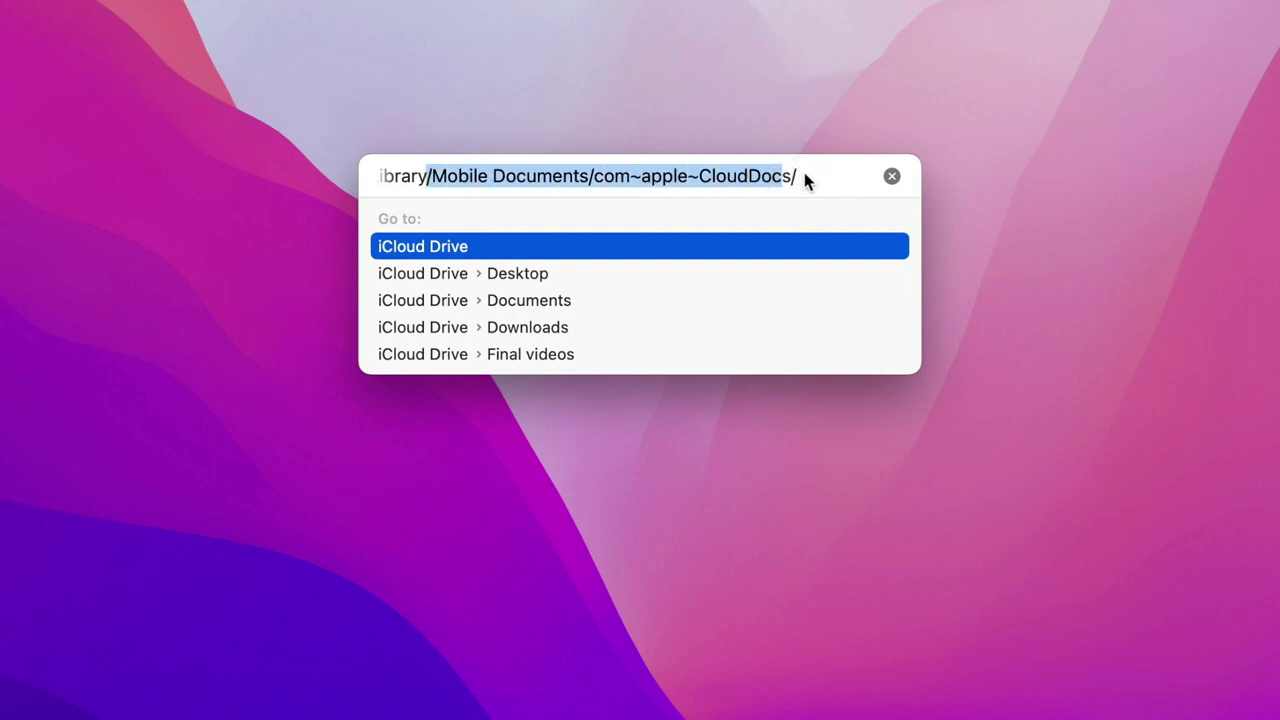
click(804, 176)
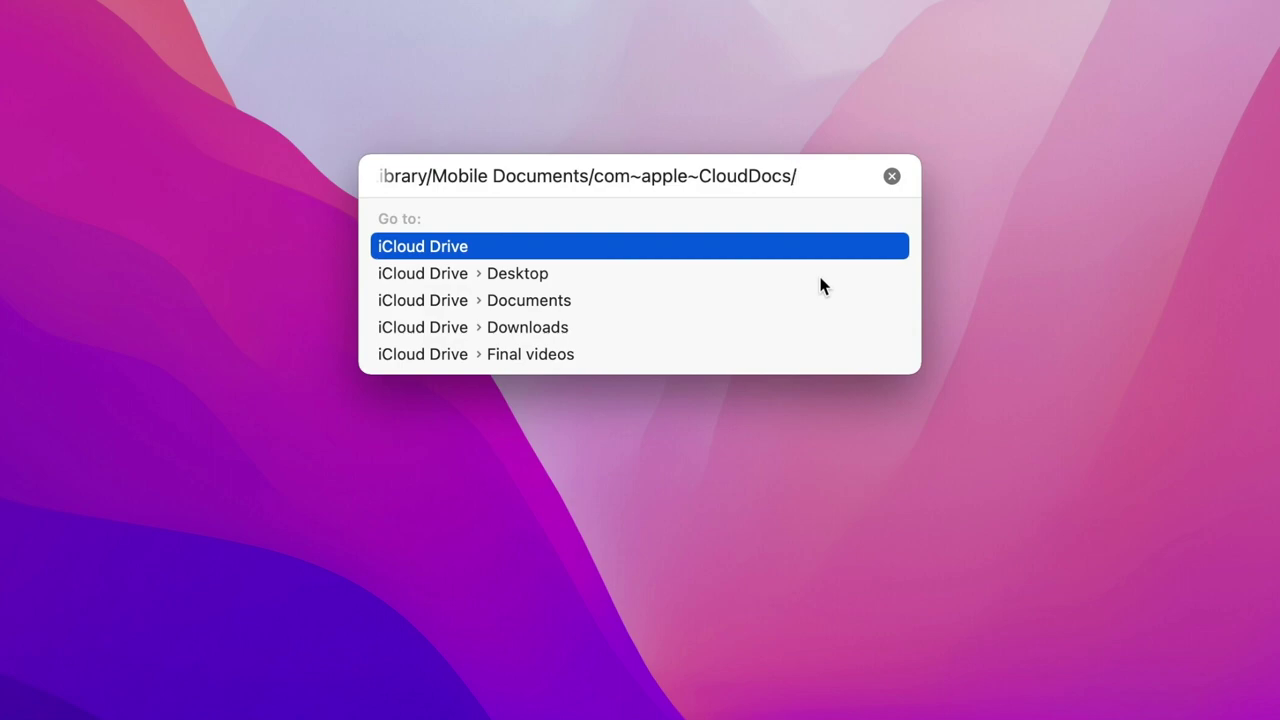
text(m)
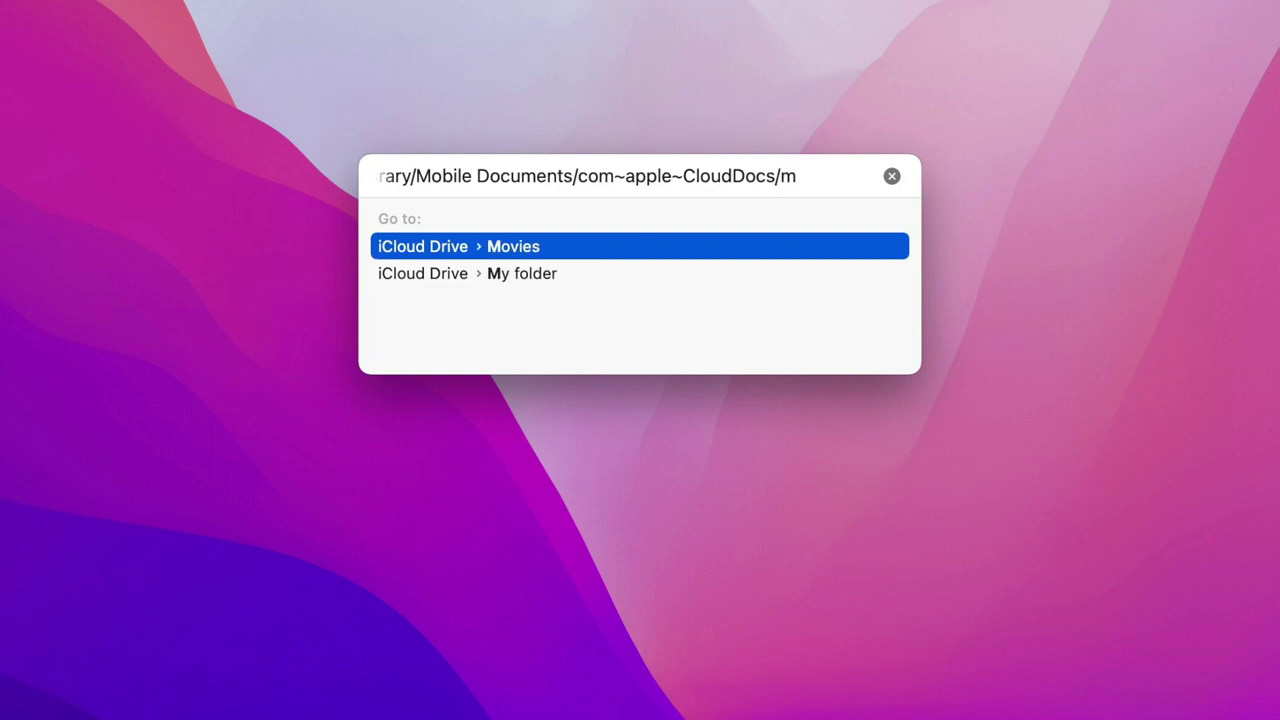
key(BackSpace)
text(M)
click(514, 248)
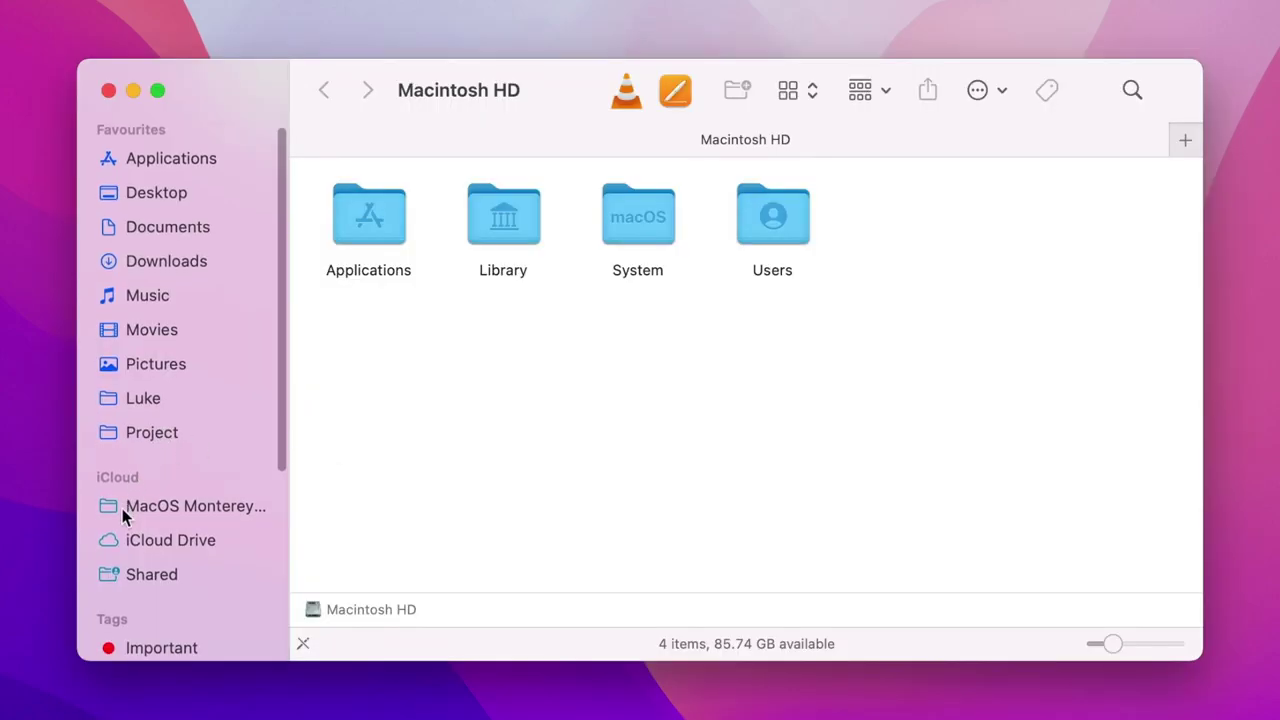
scroll(122, 519, down, 2)
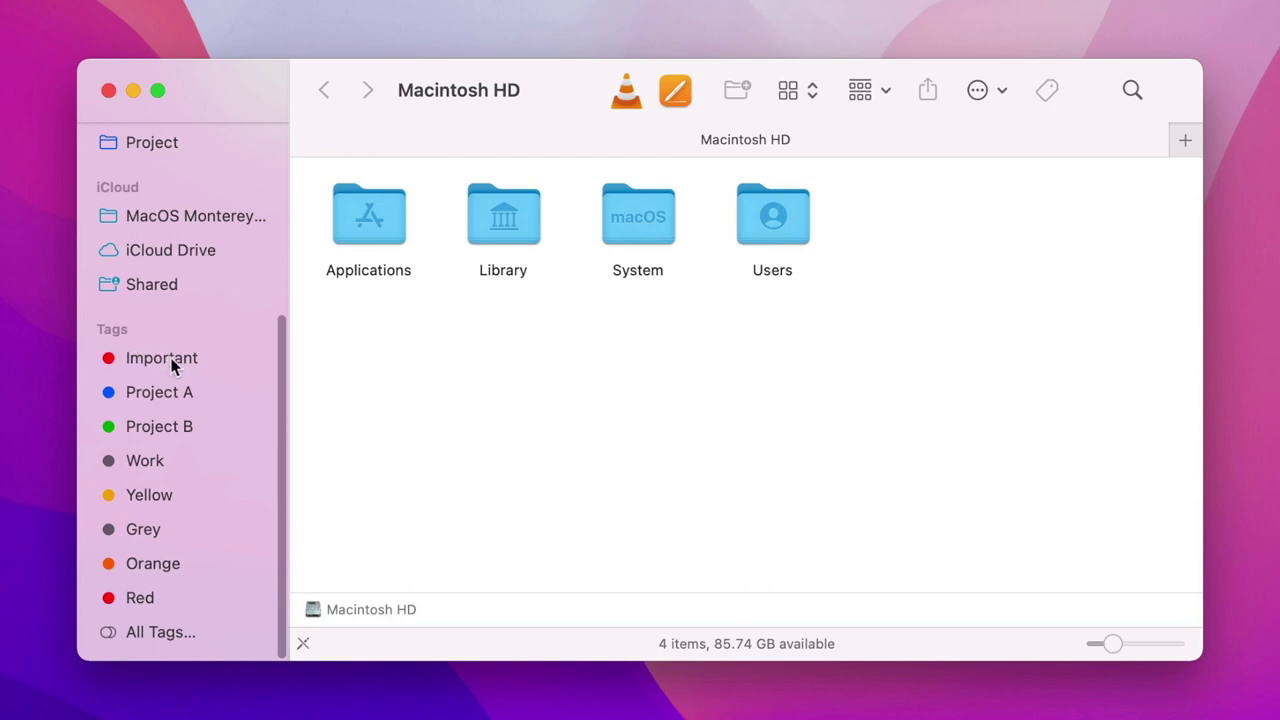
Show the files tagged Project A, then switch to the Applications folder
click(163, 396)
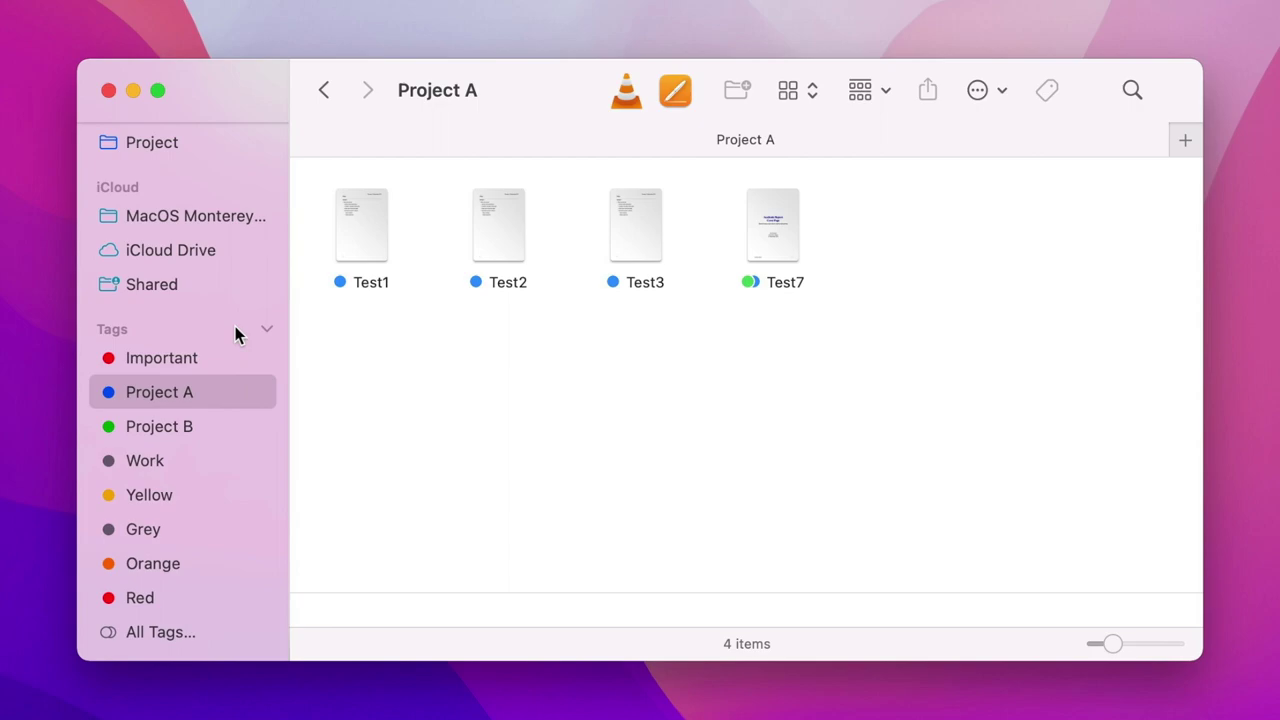
scroll(235, 326, up, 5)
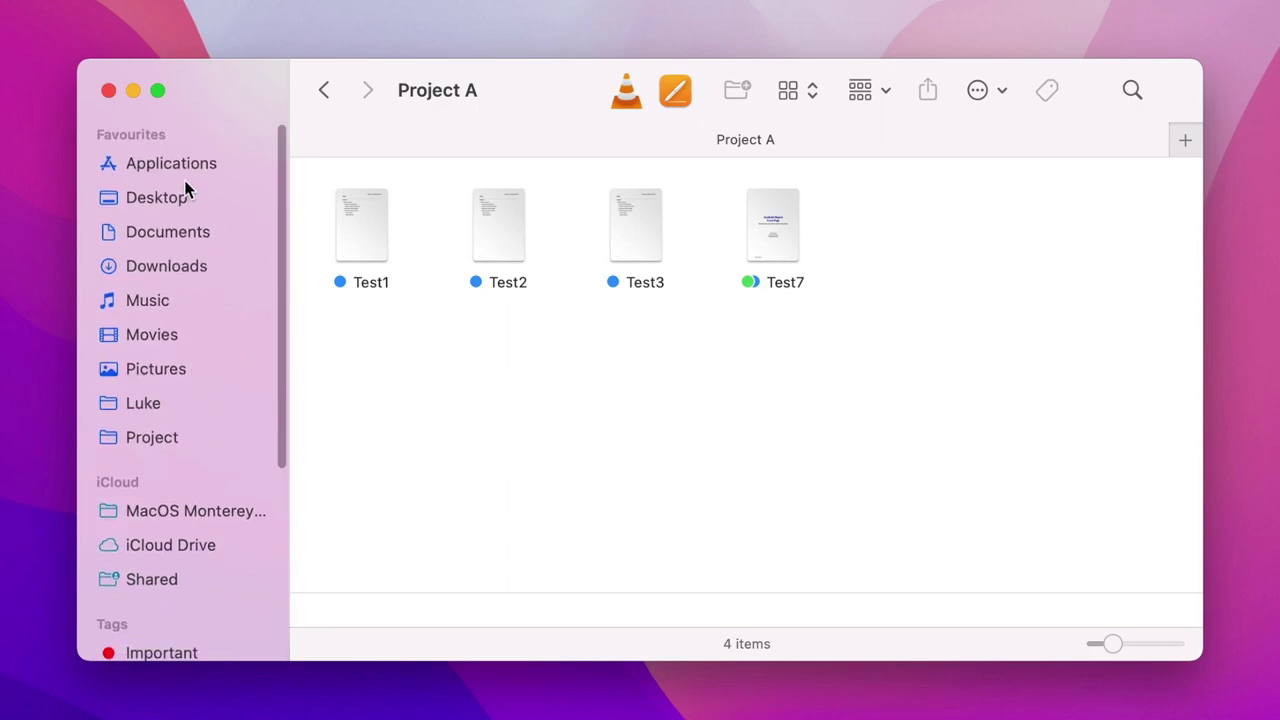
click(166, 164)
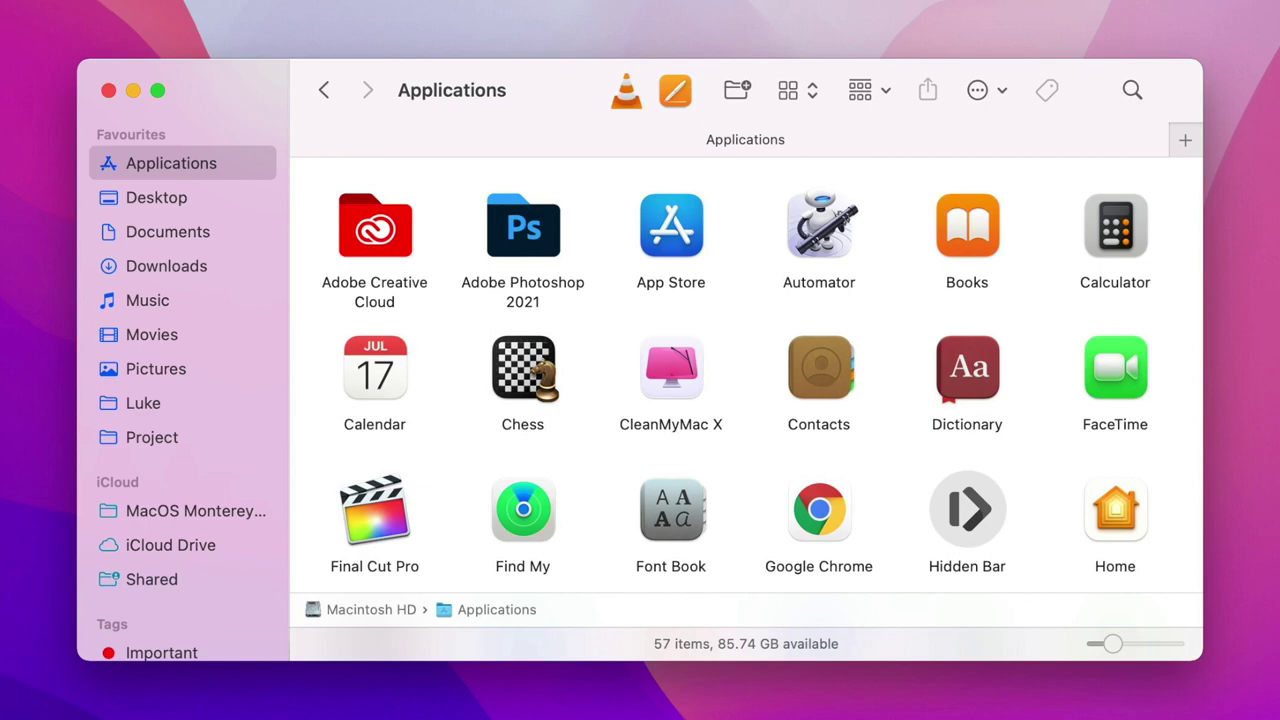
Reach the Project A tag through Go to Folder with 'Proje', then close the window
click(215, 483)
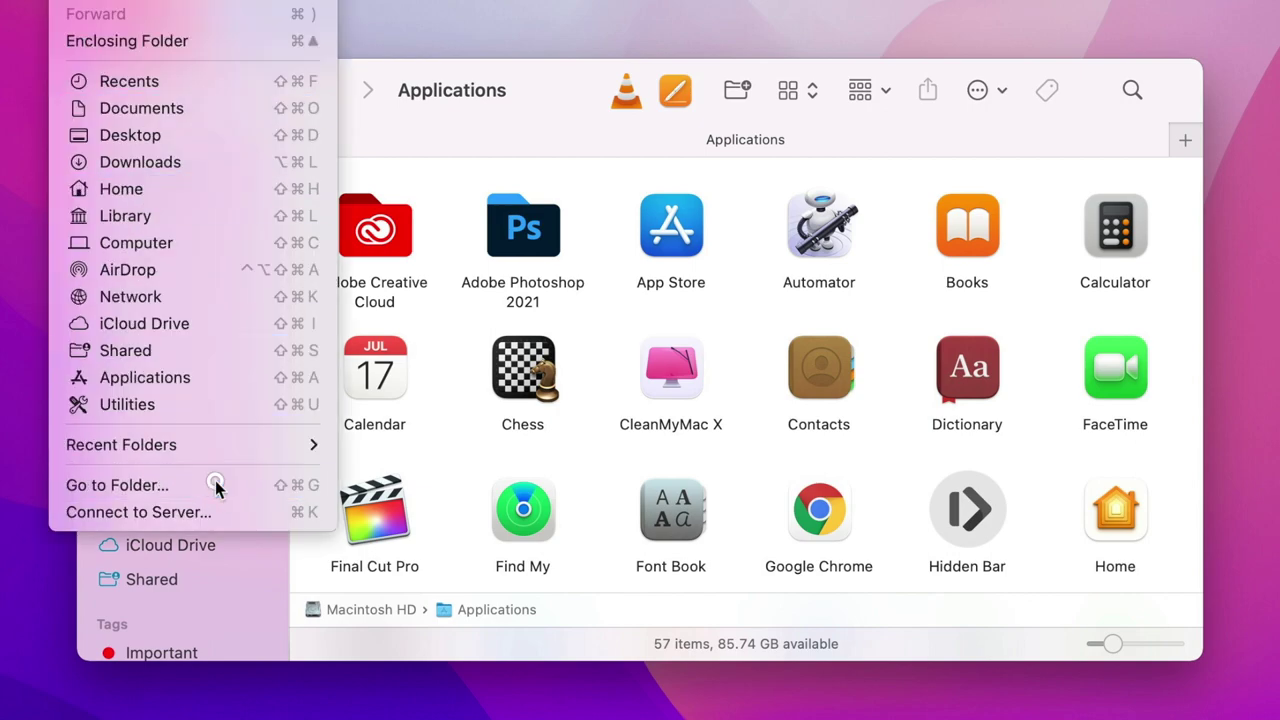
text(Proje)
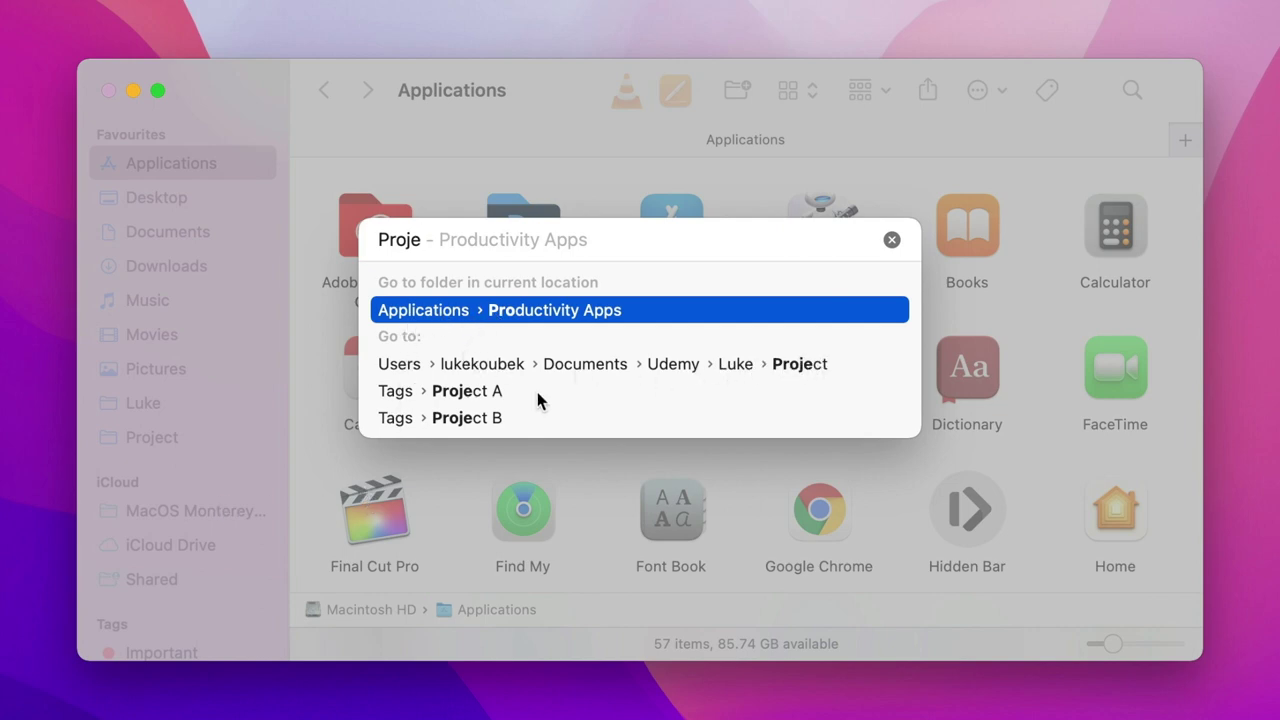
double_click(467, 393)
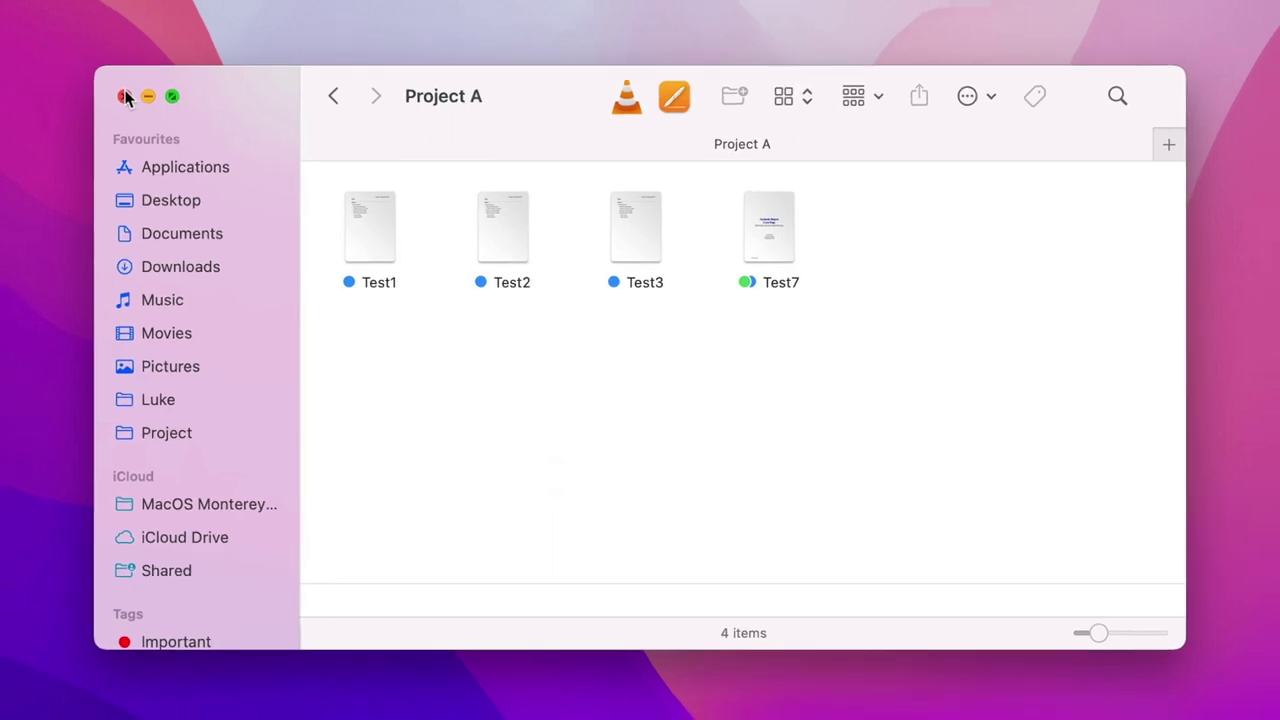
click(160, 110)
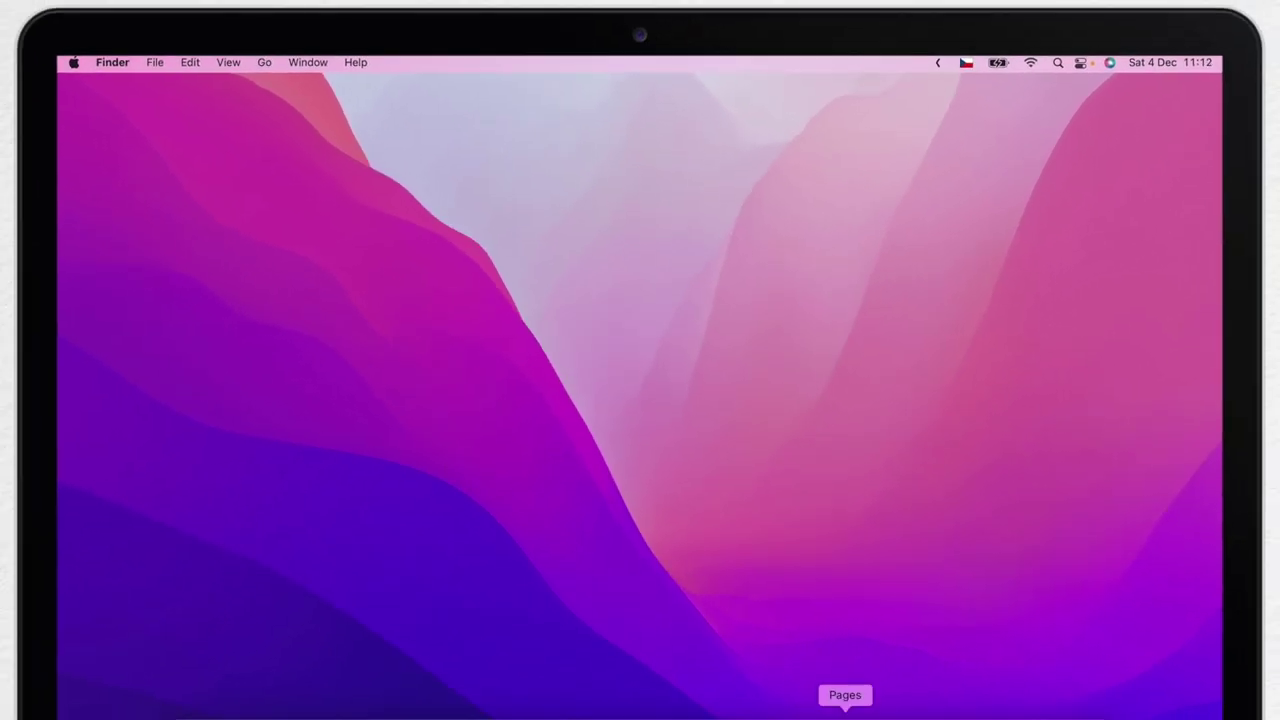
Launch Pages with the Hawaii brochure and bring up its Save dialog
click(849, 708)
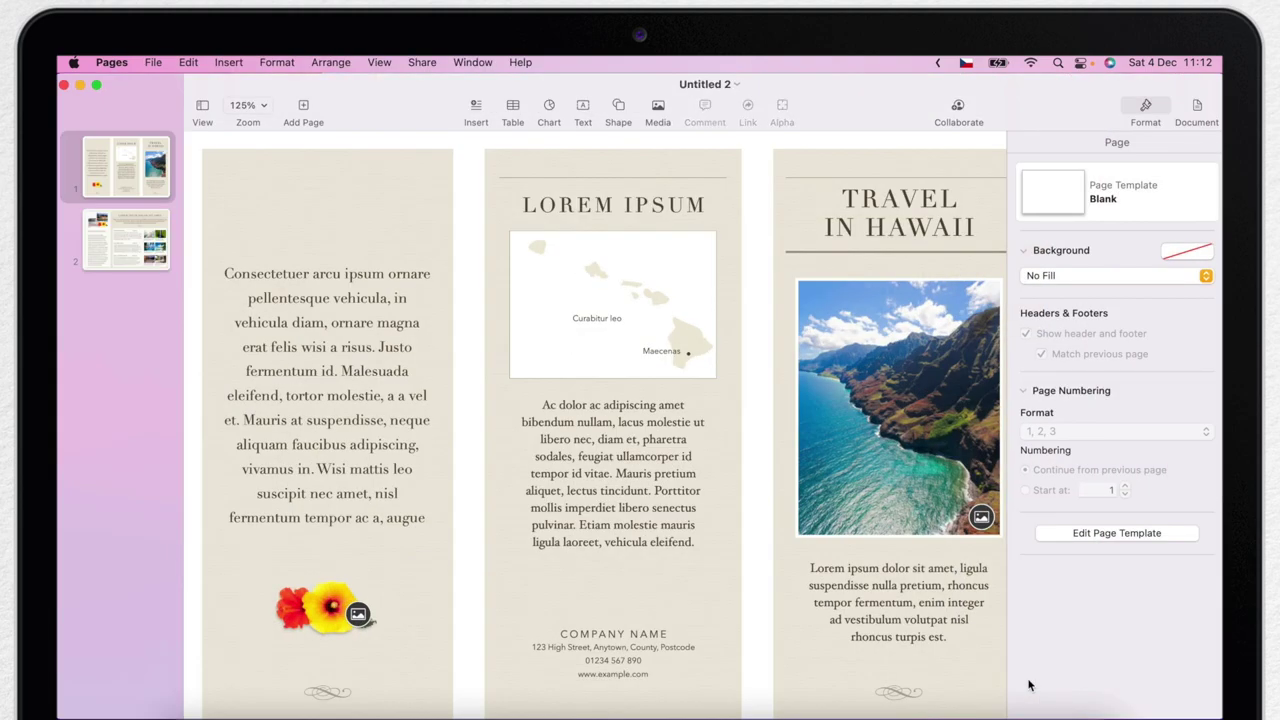
click(144, 64)
click(186, 163)
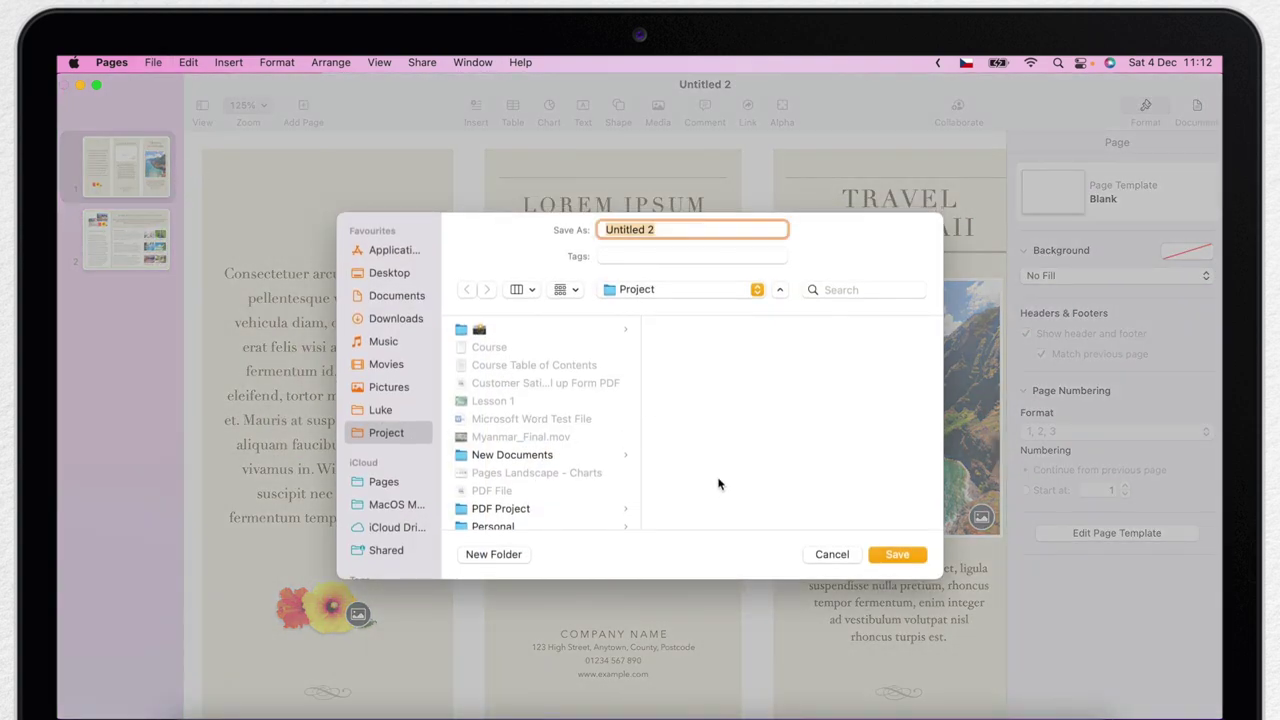
Save the brochure to iCloud Drive under the name 'Brochure'
key(super+shift+g)
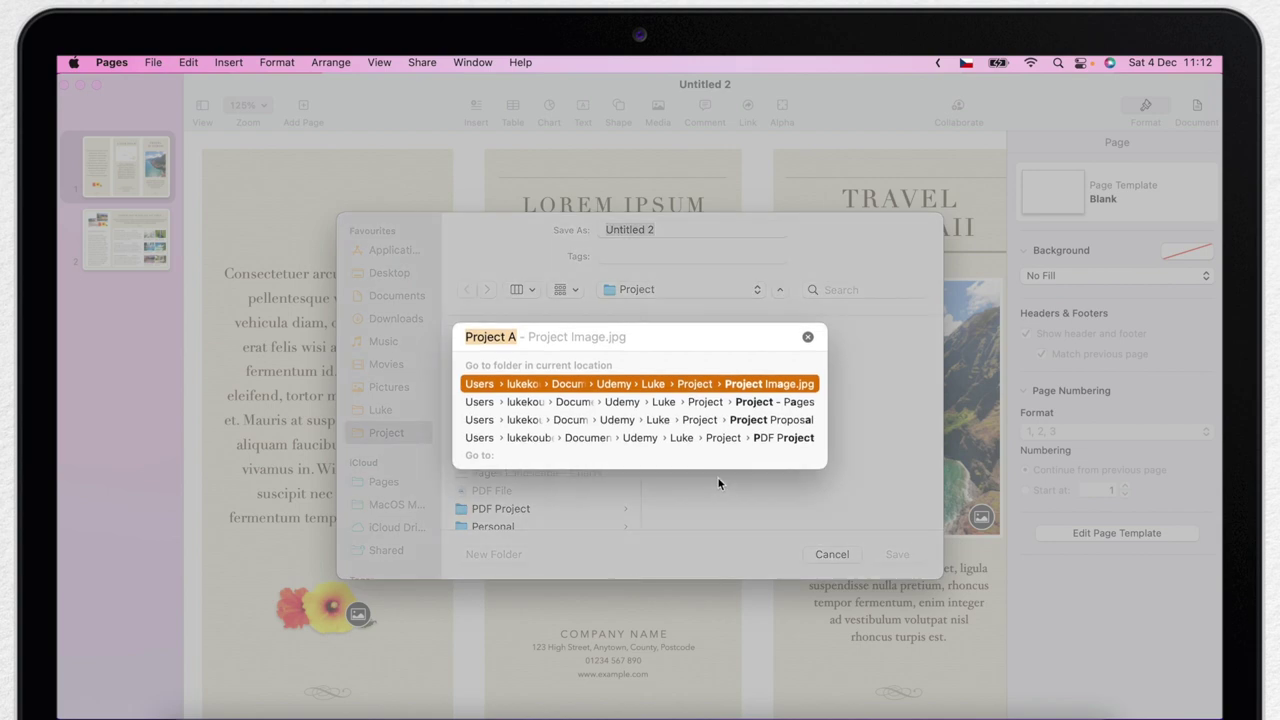
key(BackSpace)
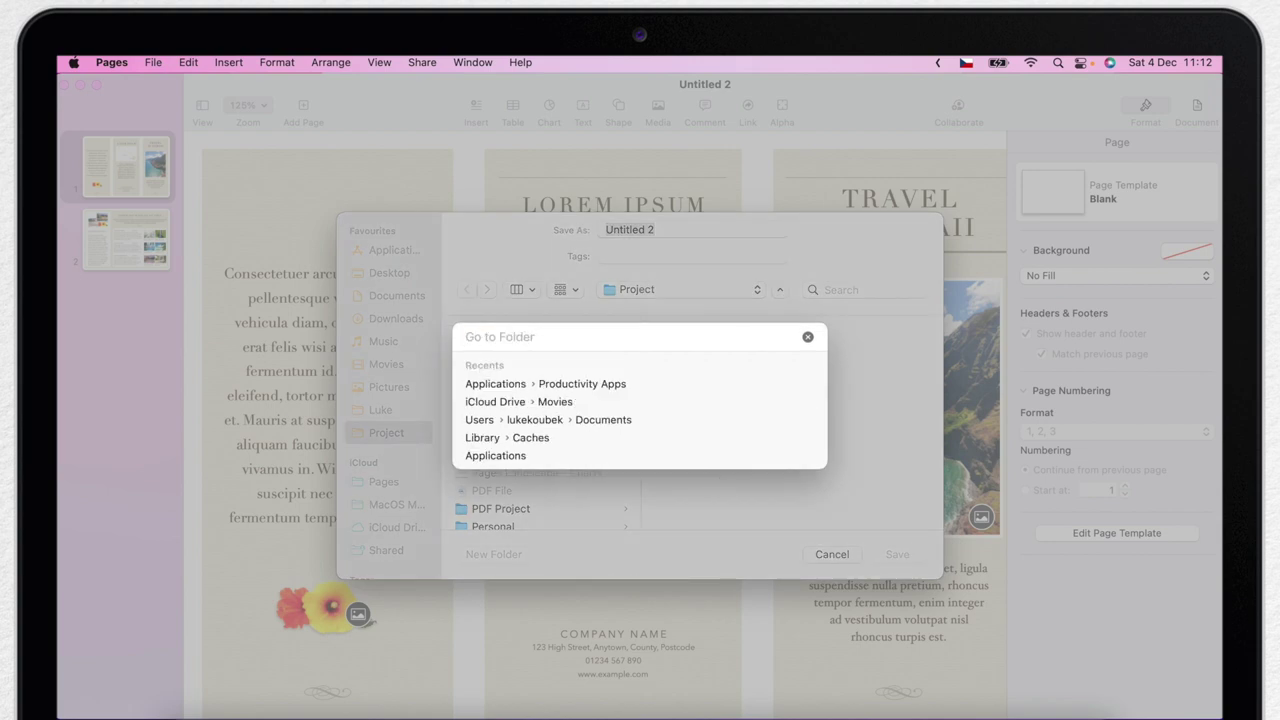
text(i)
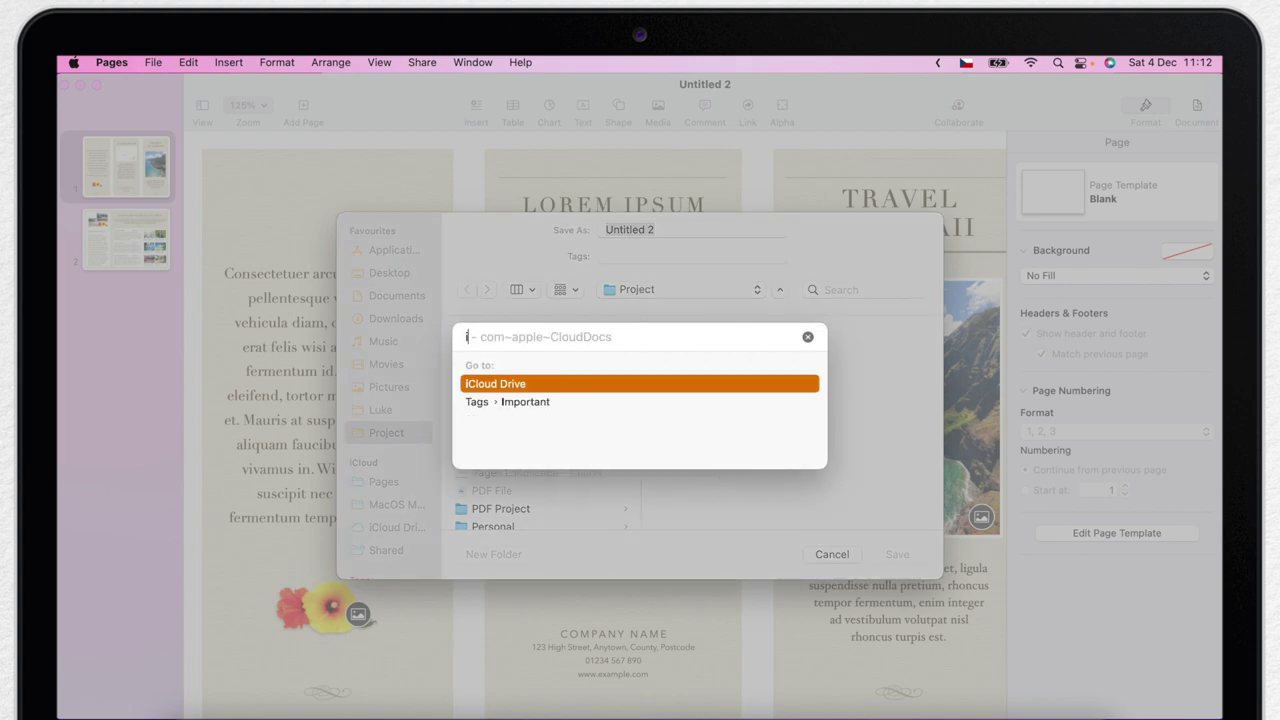
click(505, 384)
key(Return)
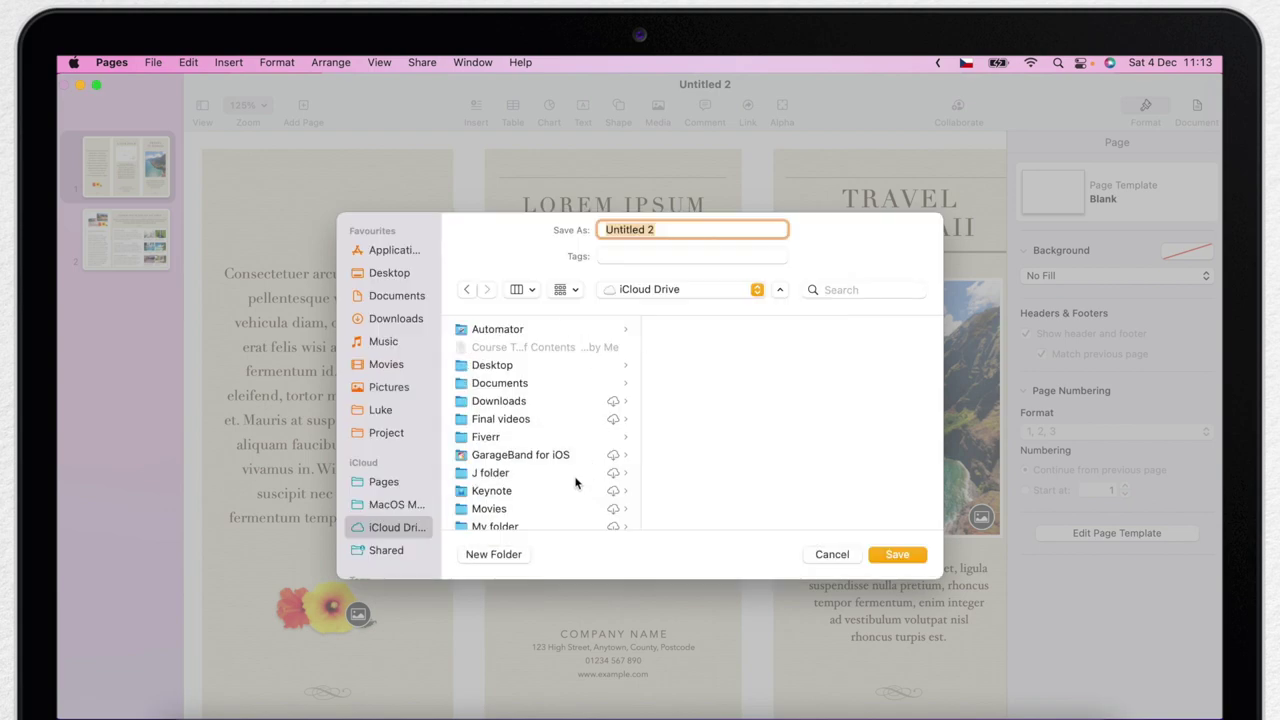
scroll(508, 359, down, 5)
scroll(505, 352, up, 5)
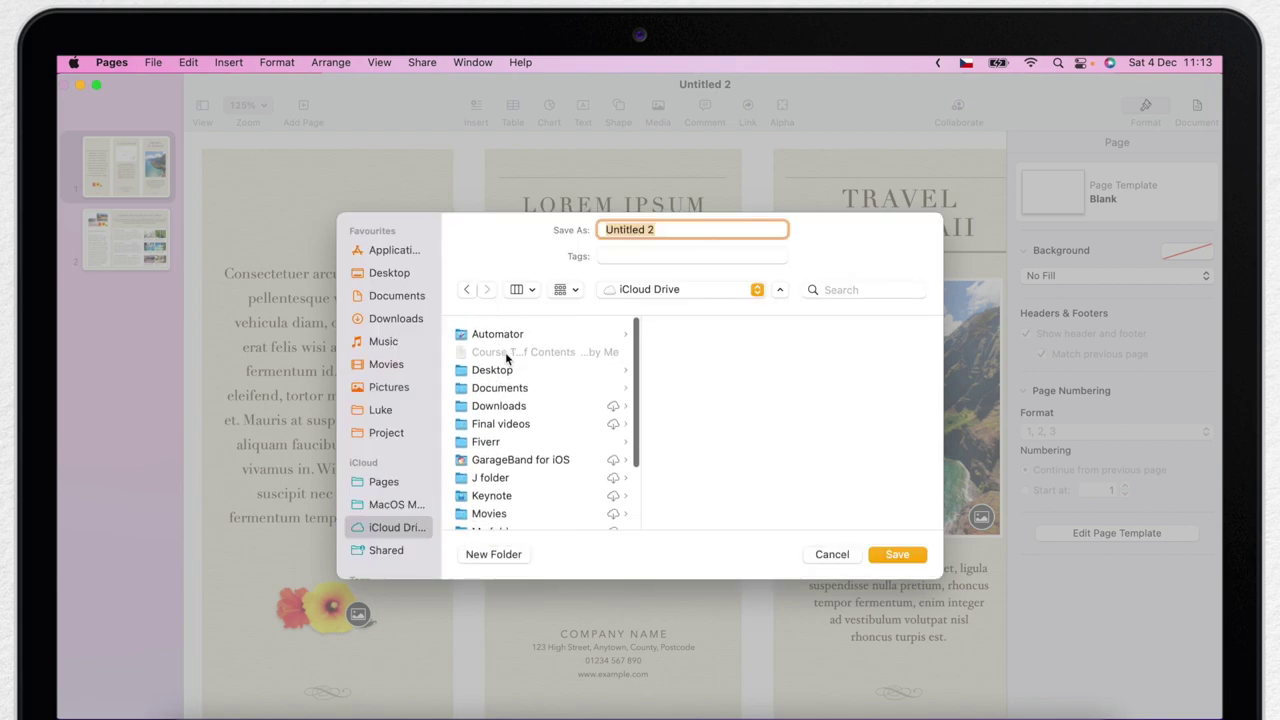
text(Brochure)
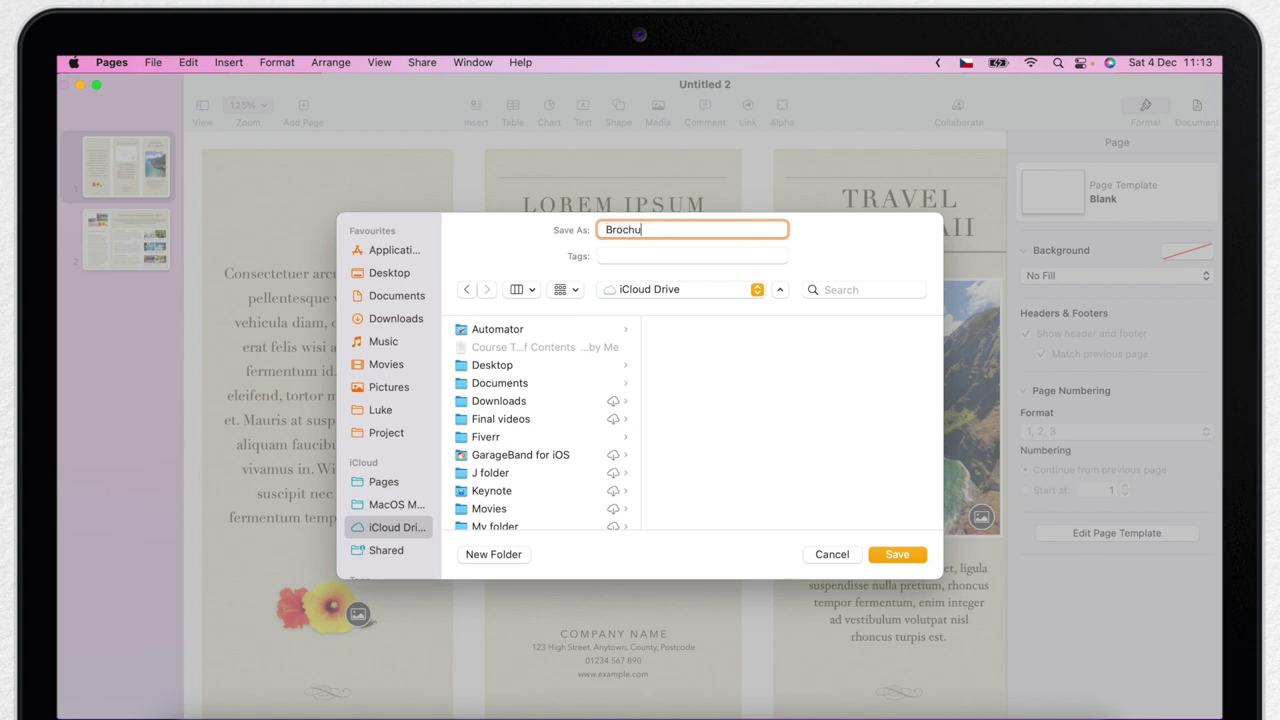
click(895, 556)
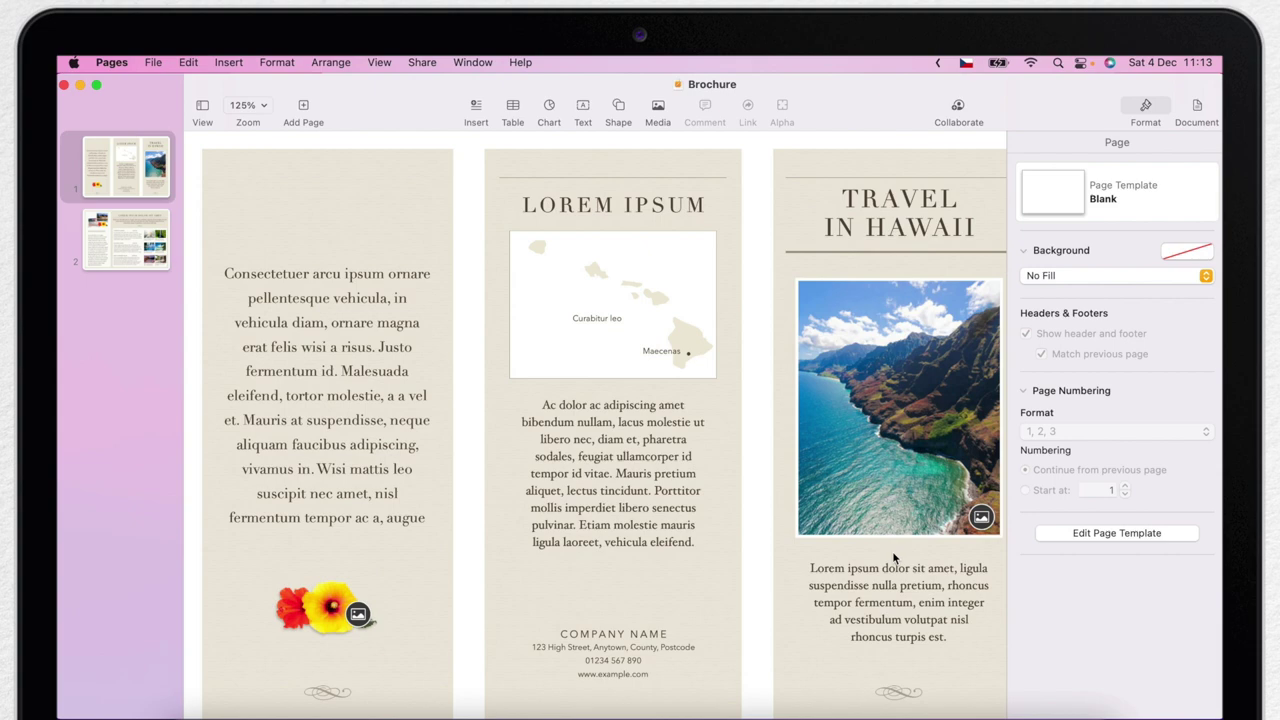
click(63, 84)
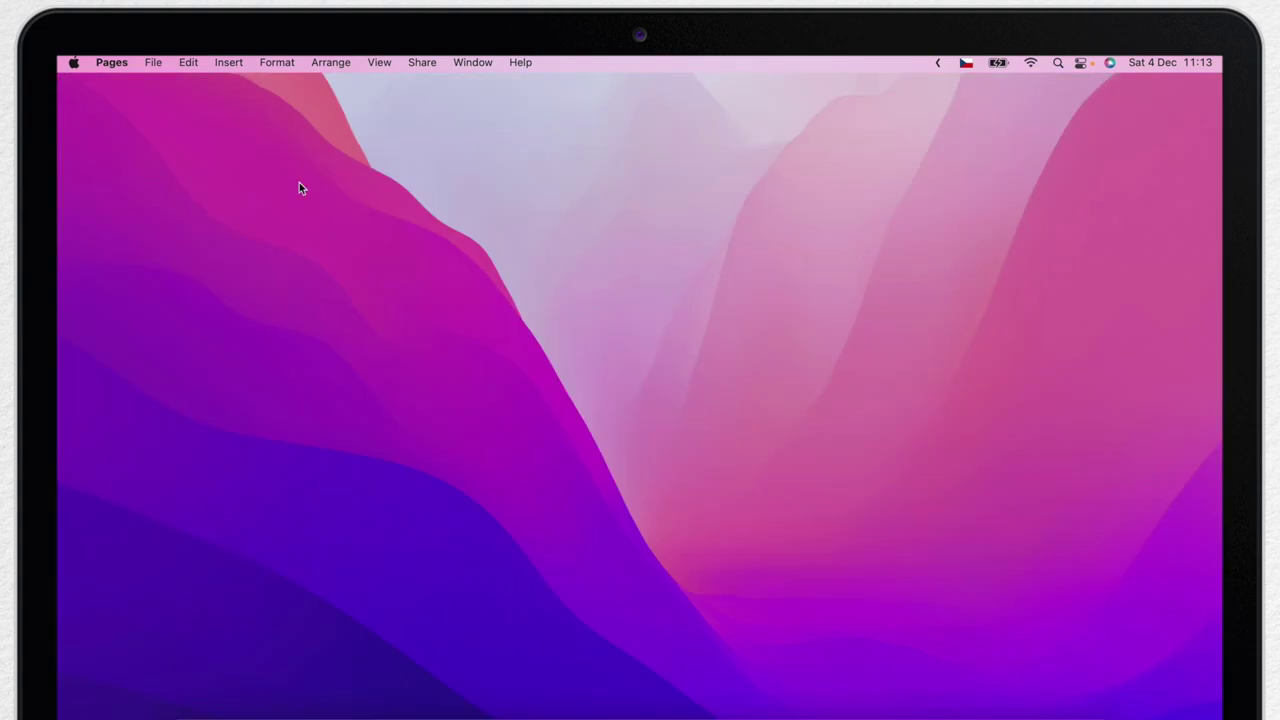
click(653, 353)
key(super+n)
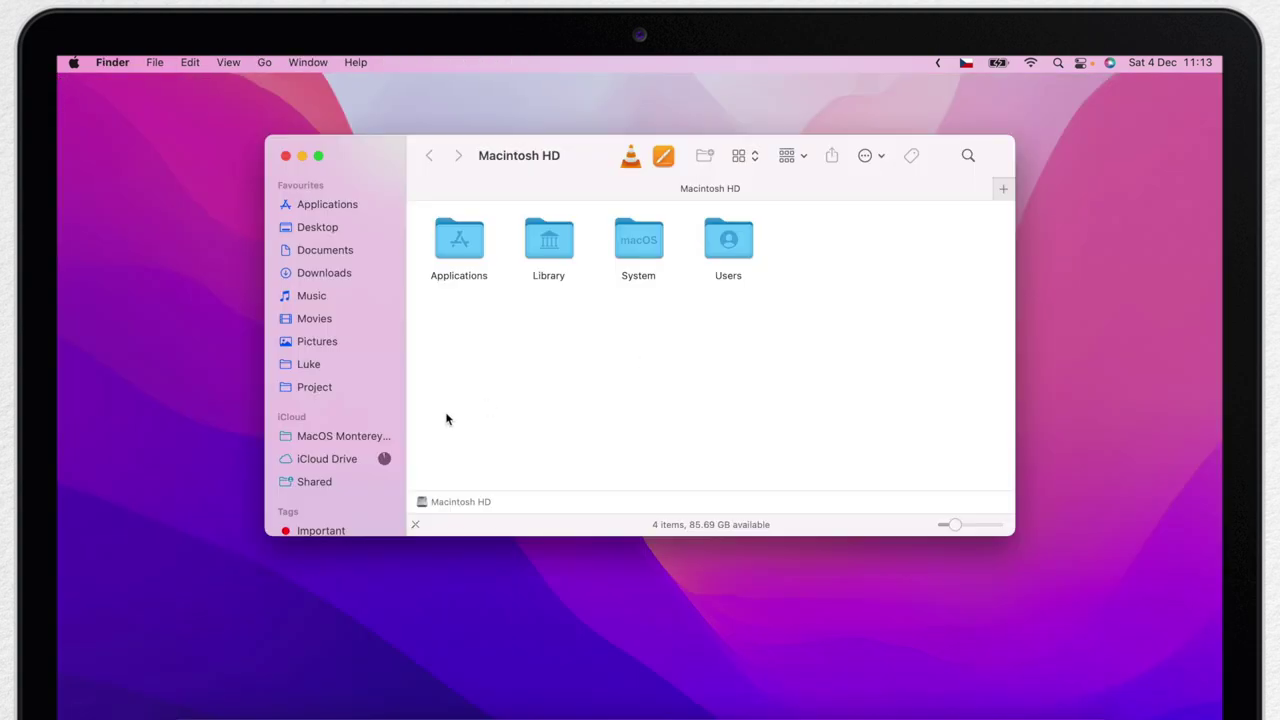
click(334, 458)
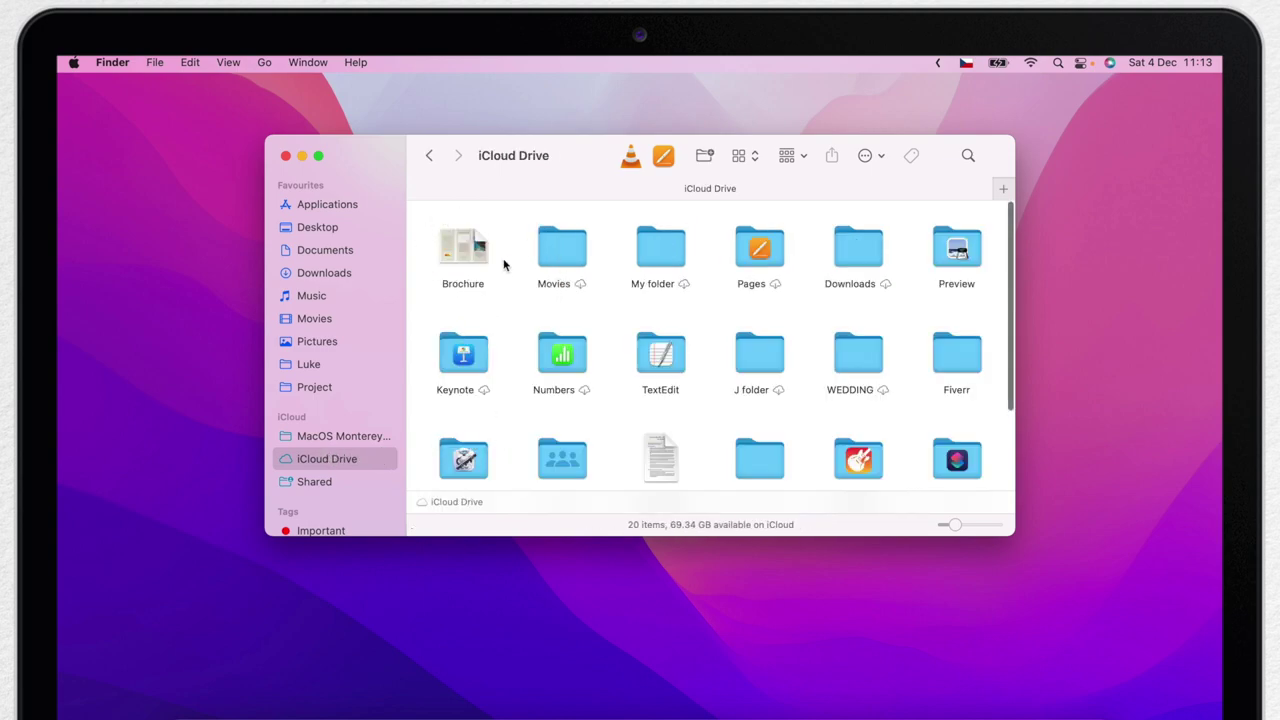
click(465, 255)
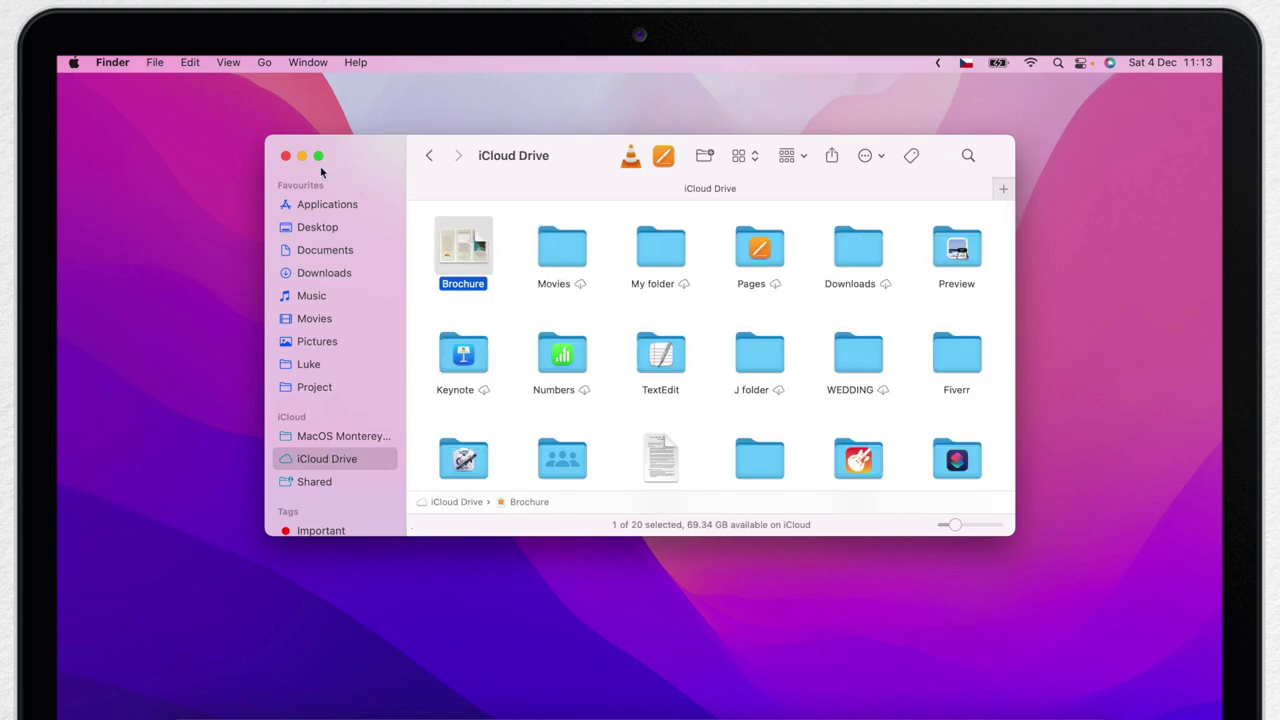
click(285, 156)
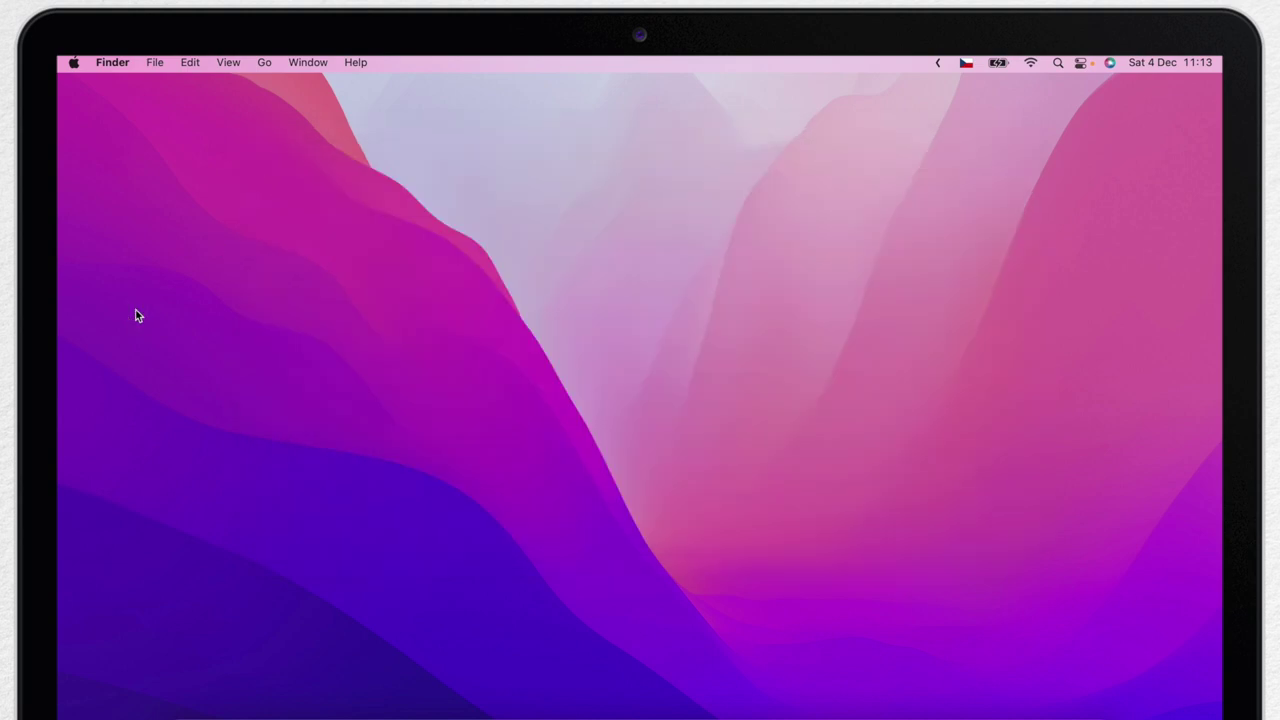